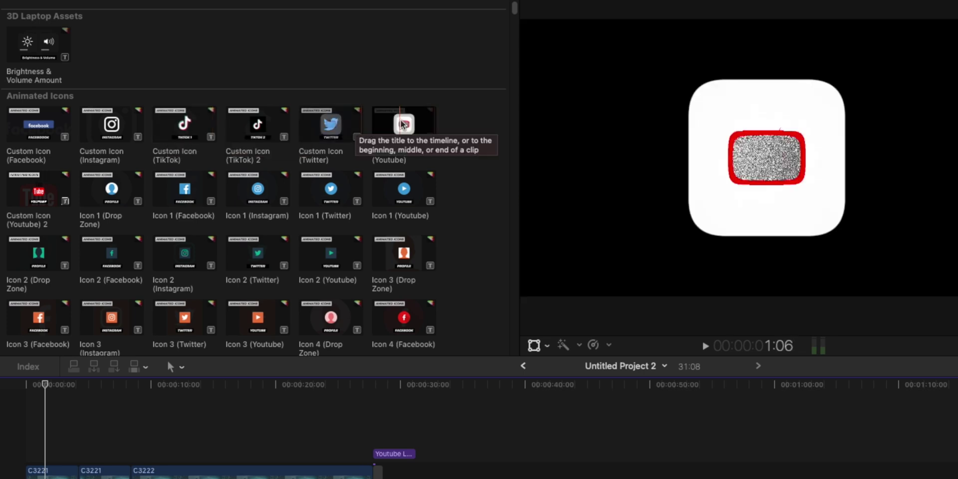
# Step: Scroll the Installed Titles browser to the Emojis section showing Silly Face and Winking Face
pyautogui.scroll(-15, 379, 126)
pyautogui.scroll(15, 399, 125)
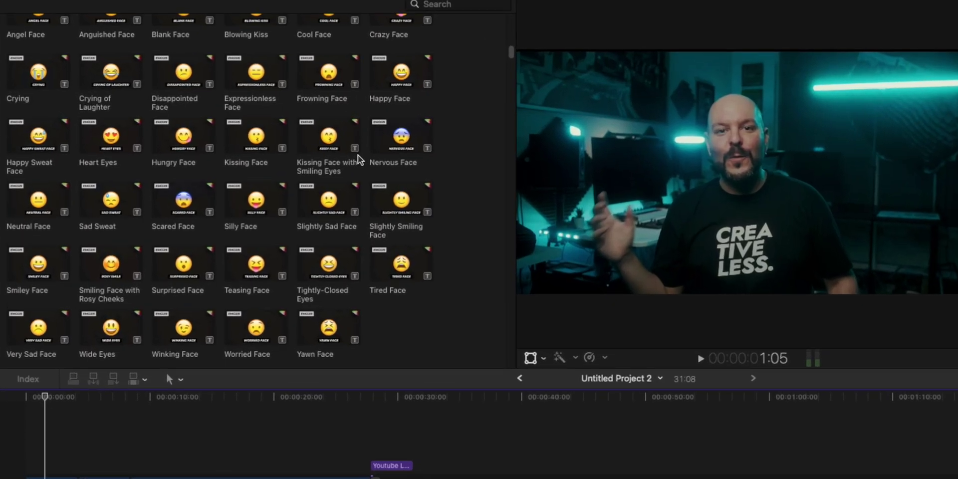
pyautogui.scroll(3, 280, 144)
pyautogui.scroll(-5, 98, 133)
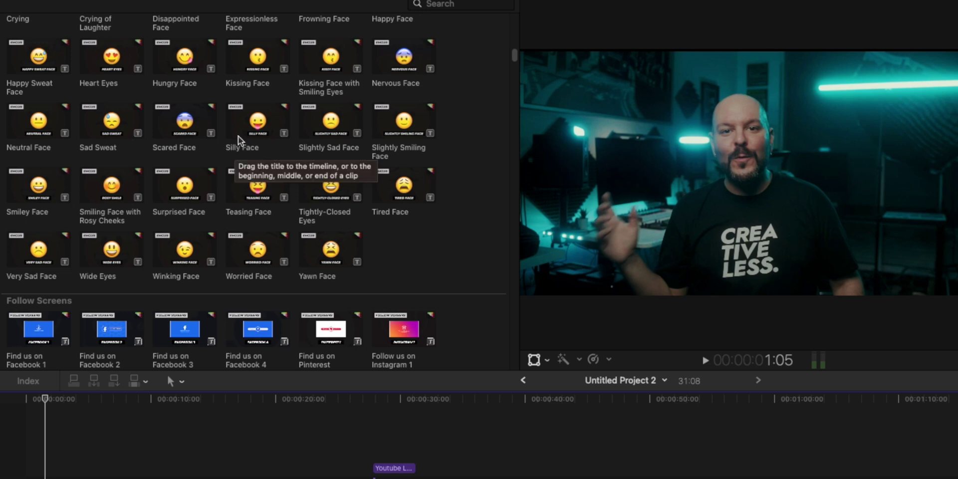
# Step: Place the Silly Face title over the talking-head clip and trim it much shorter
pyautogui.click(253, 131)
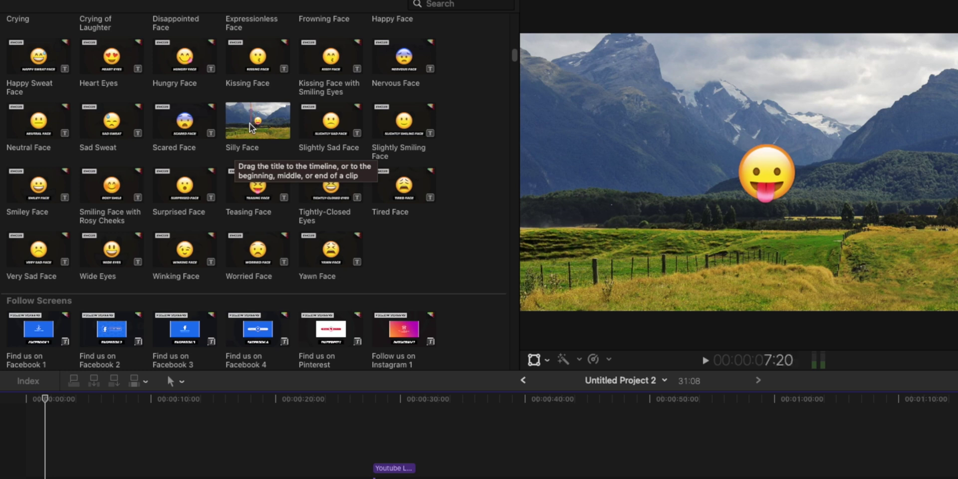
pyautogui.moveTo(253, 129); pyautogui.dragTo(743, 145)
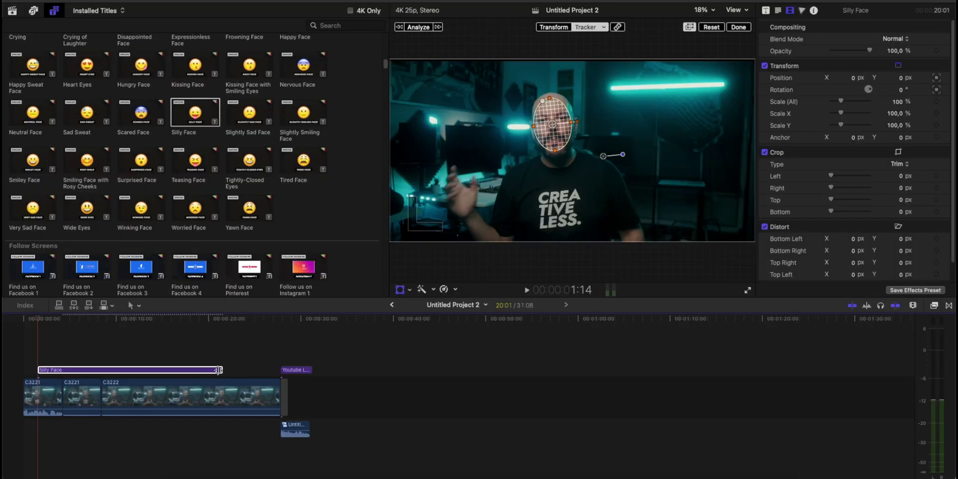
pyautogui.moveTo(292, 468); pyautogui.dragTo(242, 469)
pyautogui.moveTo(184, 370); pyautogui.dragTo(56, 369)
# Step: Analyze the speaker's face movement so the Silly Face title tracks his head
pyautogui.click(50, 370)
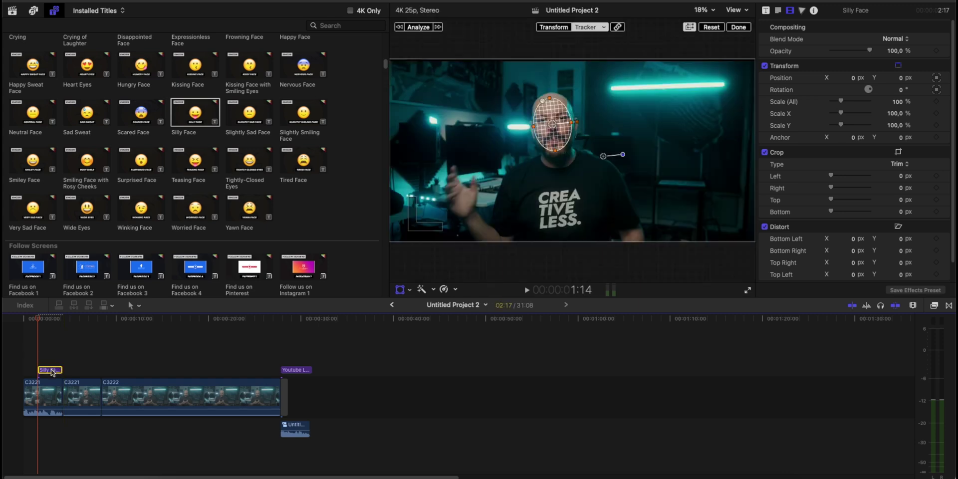
pyautogui.click(438, 27)
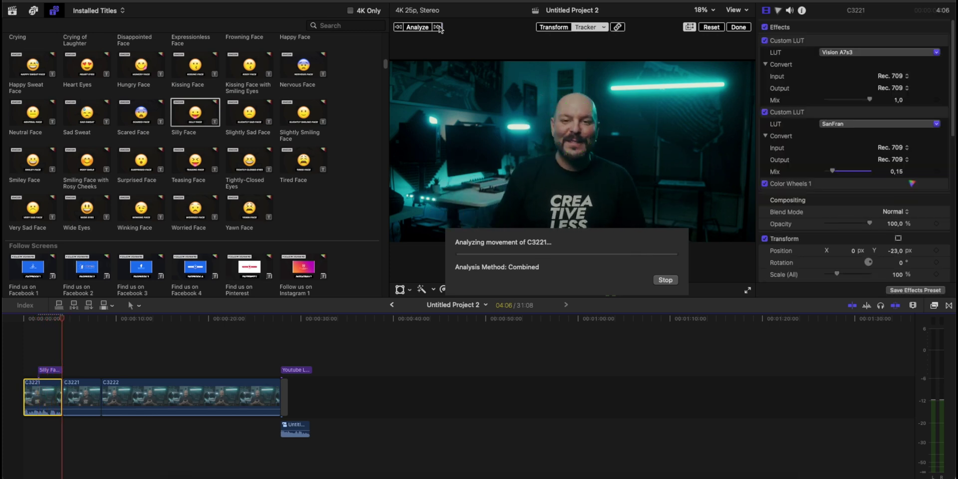
pyautogui.click(744, 28)
# Step: Move the emoji onto the speaker's face, raise Overall Scale to 0,12, and play to check
pyautogui.click(766, 10)
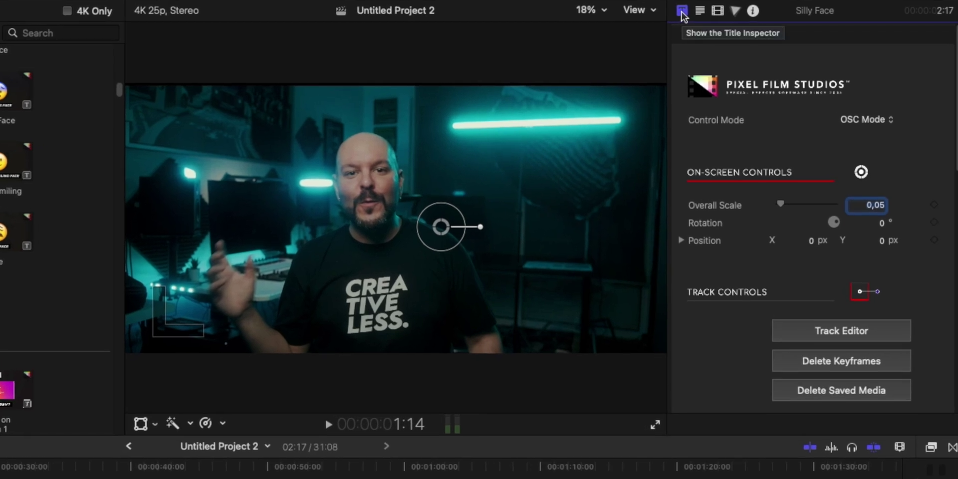
pyautogui.moveTo(440, 227); pyautogui.dragTo(371, 194)
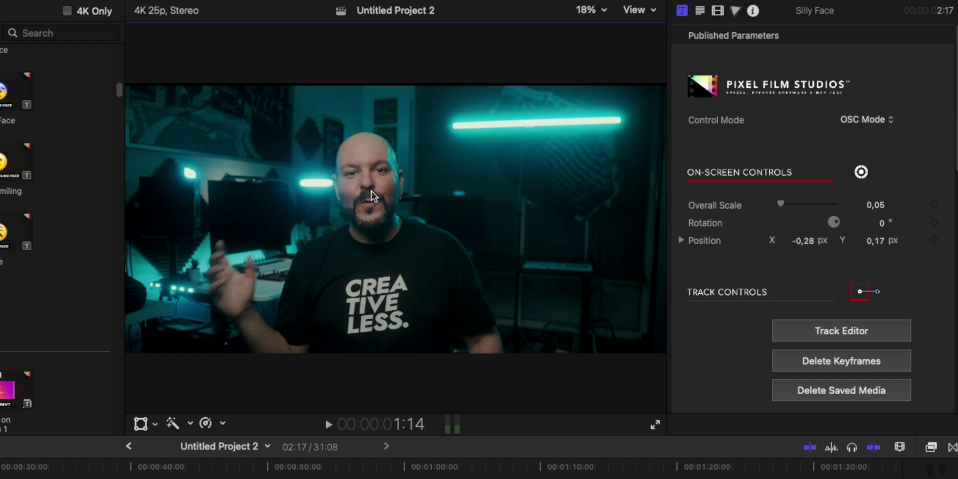
pyautogui.moveTo(781, 208); pyautogui.dragTo(785, 208)
pyautogui.press('space')
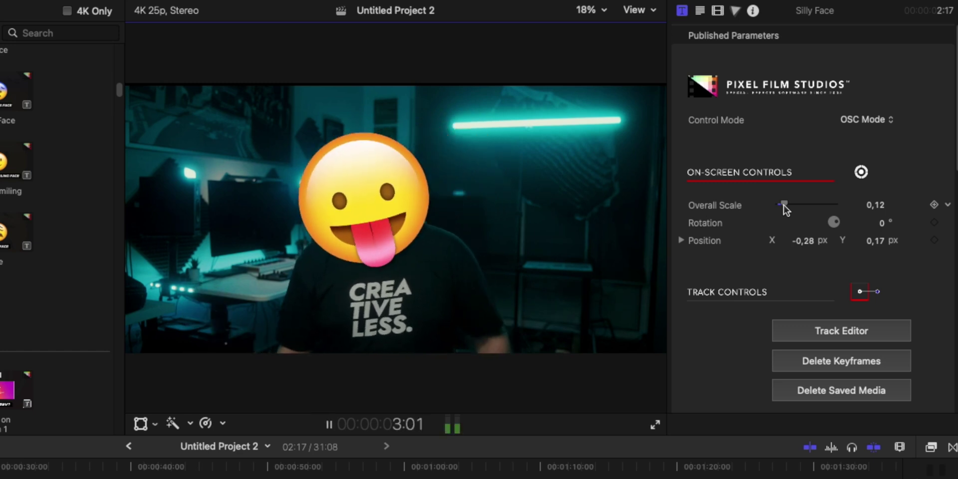
pyautogui.press('space')
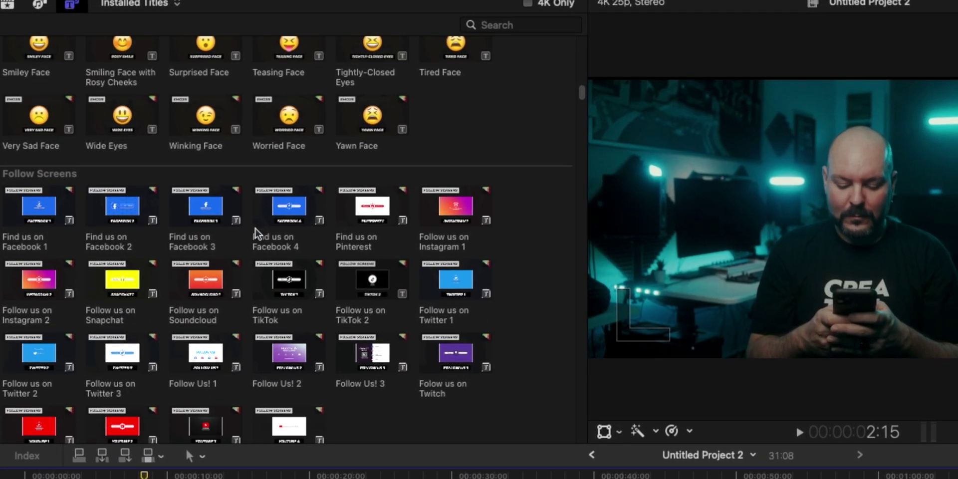
# Step: Scroll past Emitter 3 (Icon Mix) and preview the Youtube Live Interface title
pyautogui.scroll(-5, 256, 228)
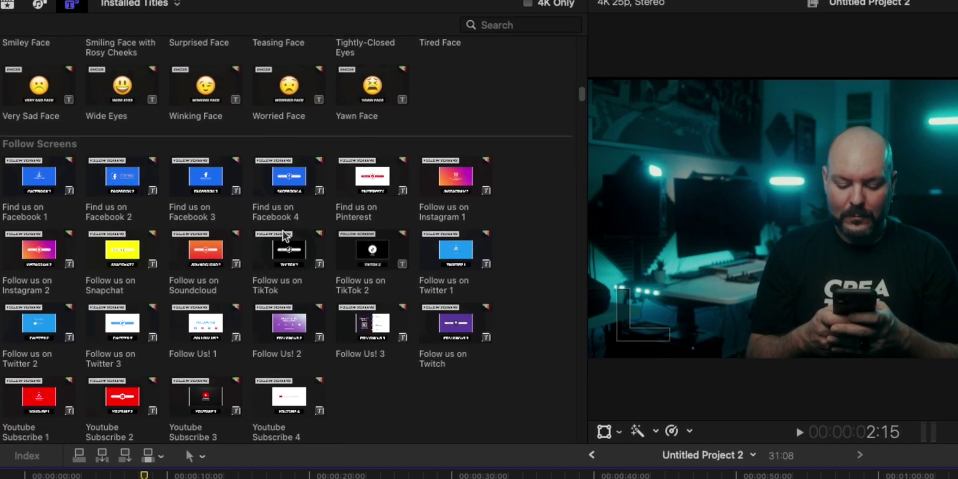
pyautogui.scroll(-10, 265, 246)
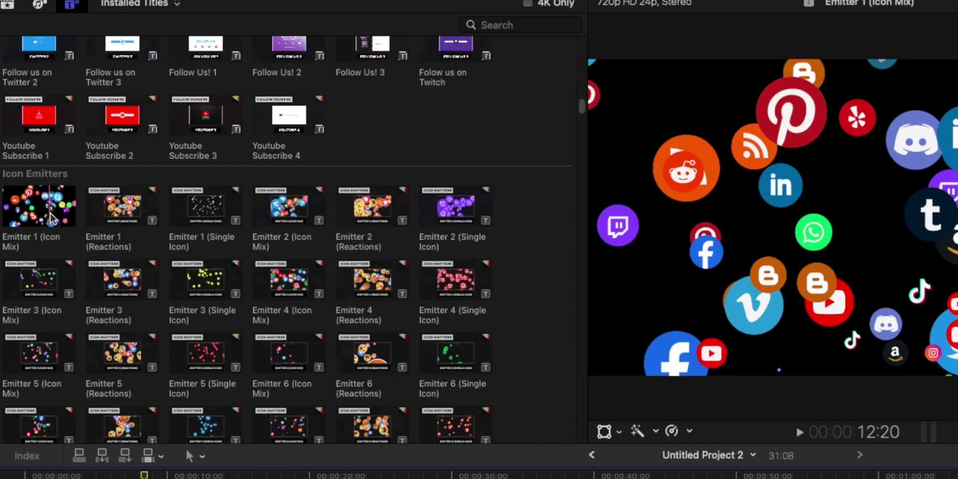
pyautogui.click(37, 286)
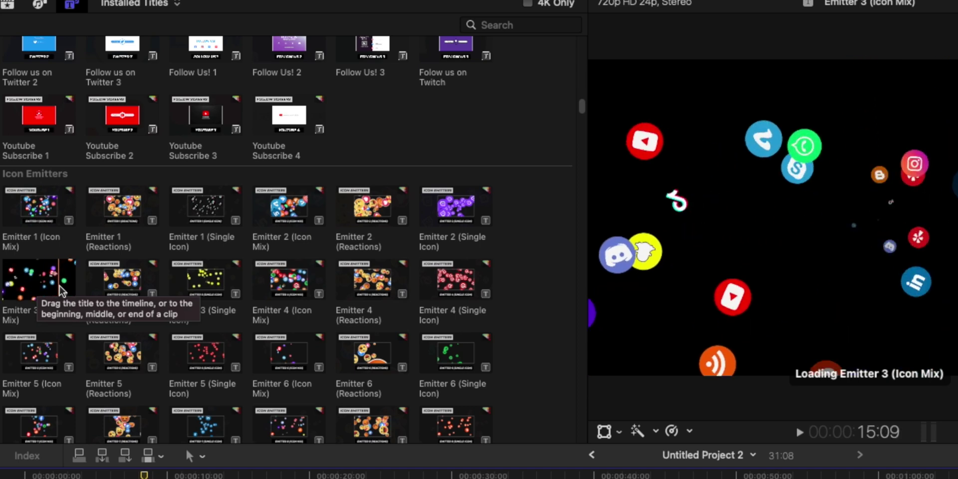
pyautogui.scroll(-12, 55, 289)
pyautogui.scroll(-3, 60, 287)
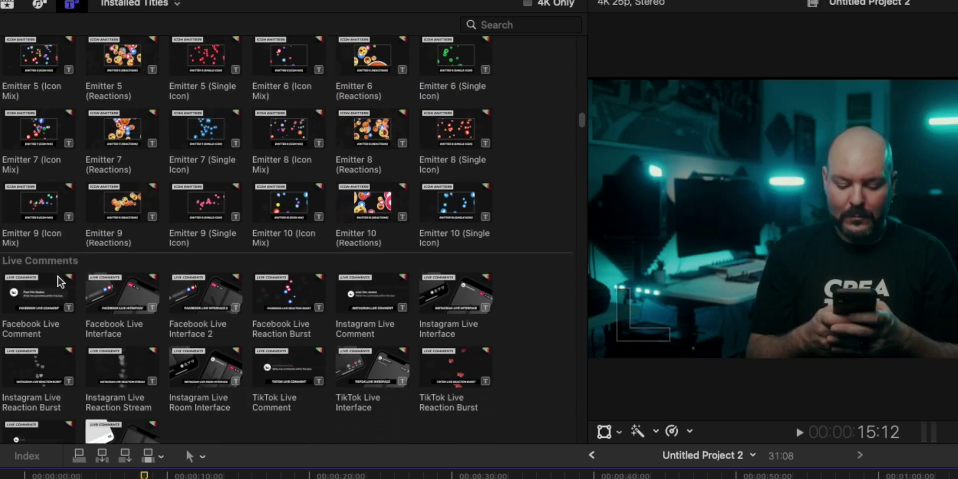
pyautogui.scroll(-2, 171, 215)
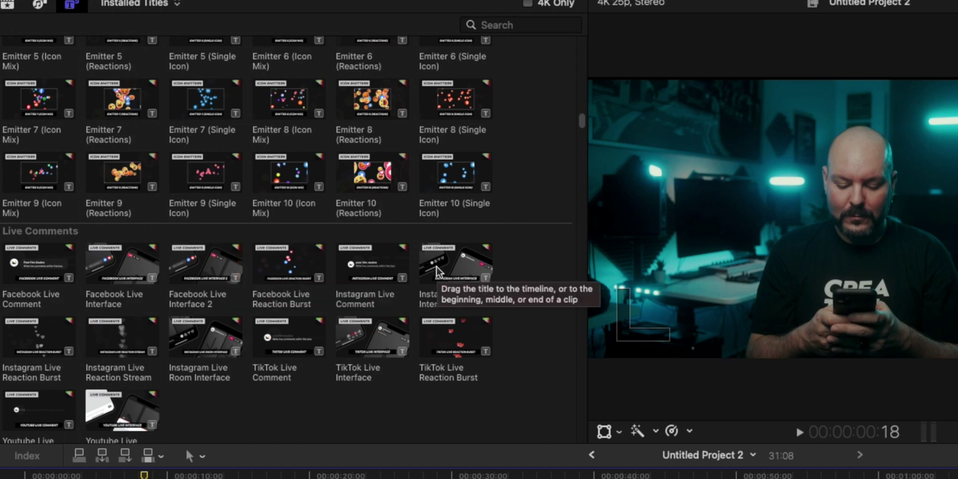
pyautogui.click(152, 416)
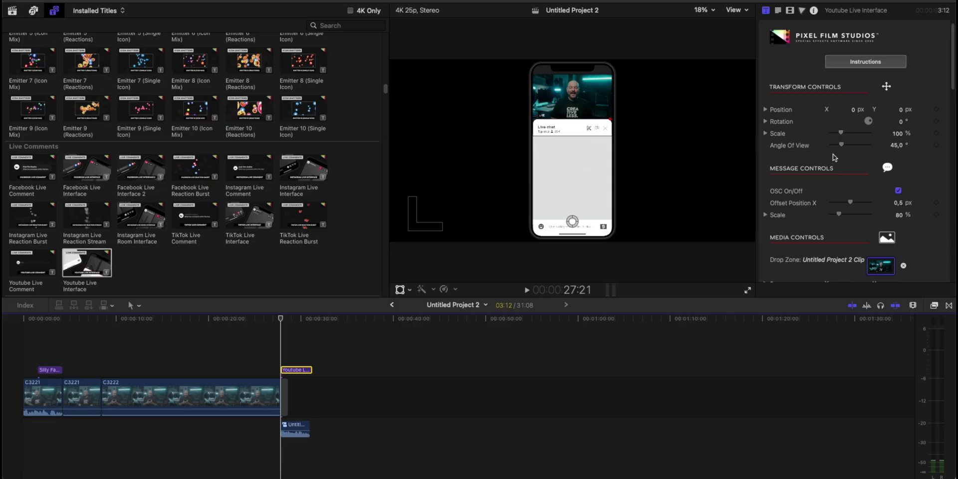
pyautogui.scroll(-5, 858, 165)
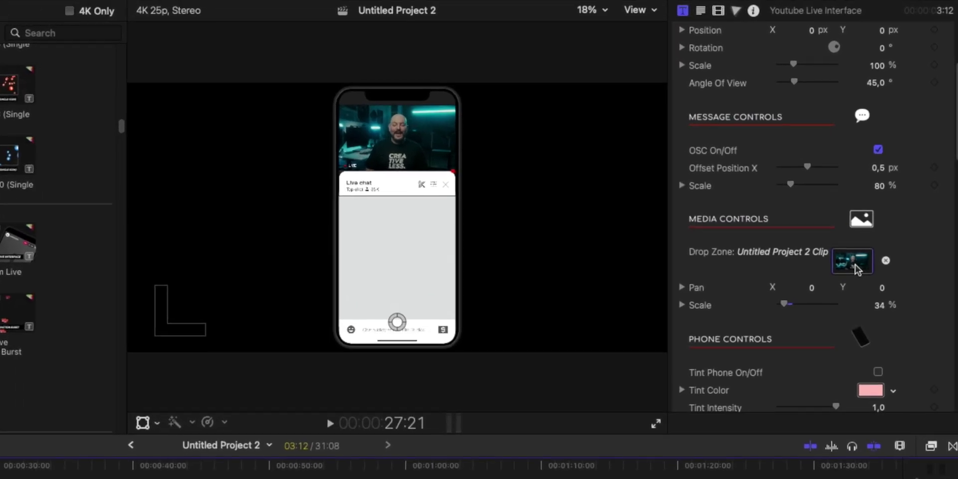
# Step: Set the phone overlay's Drop Zone source to the Untitled clip, apply it, and play back
pyautogui.click(882, 184)
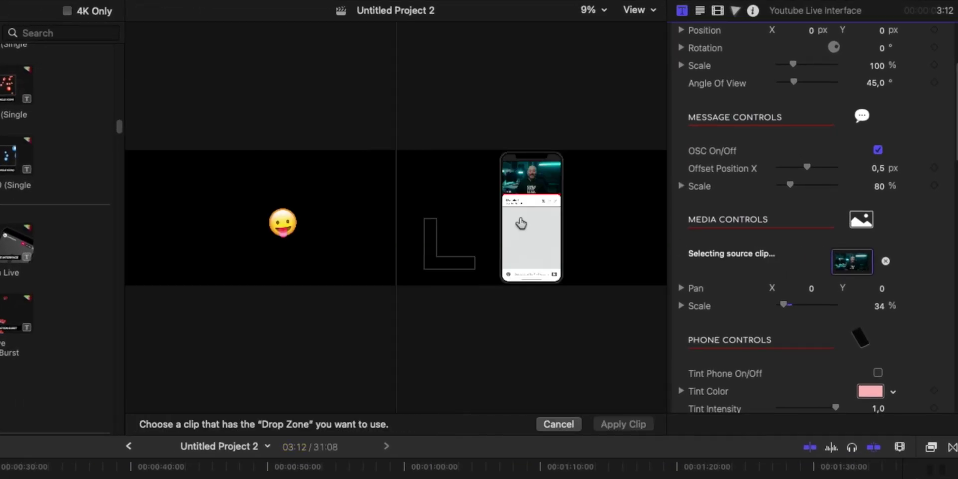
pyautogui.press('super+shift+1')
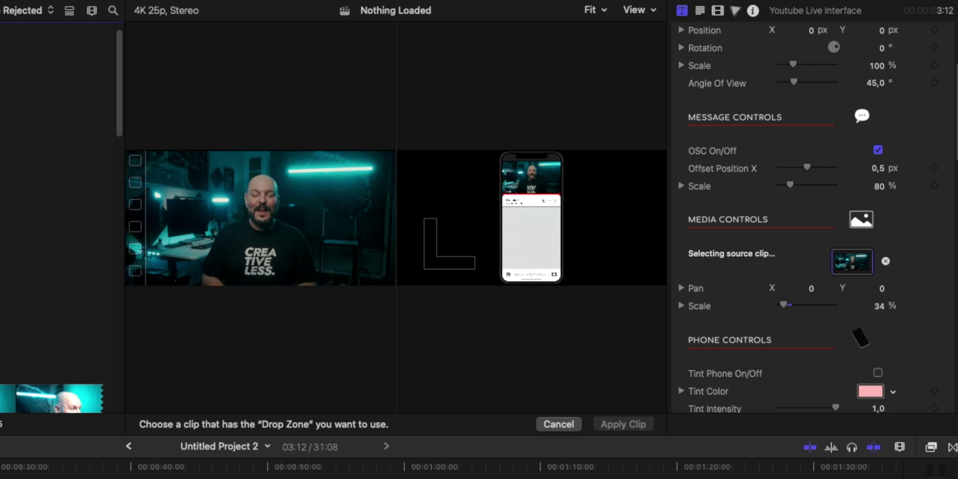
pyautogui.press('super+alt+1')
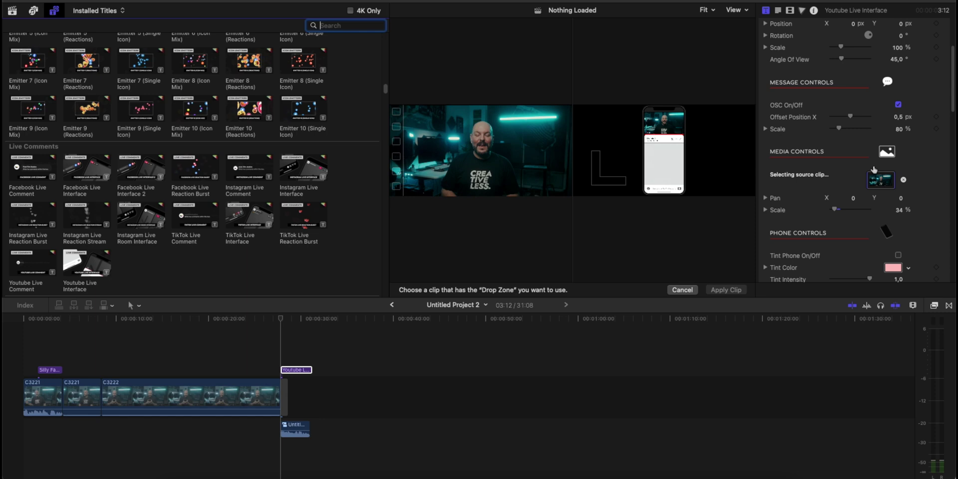
pyautogui.click(301, 428)
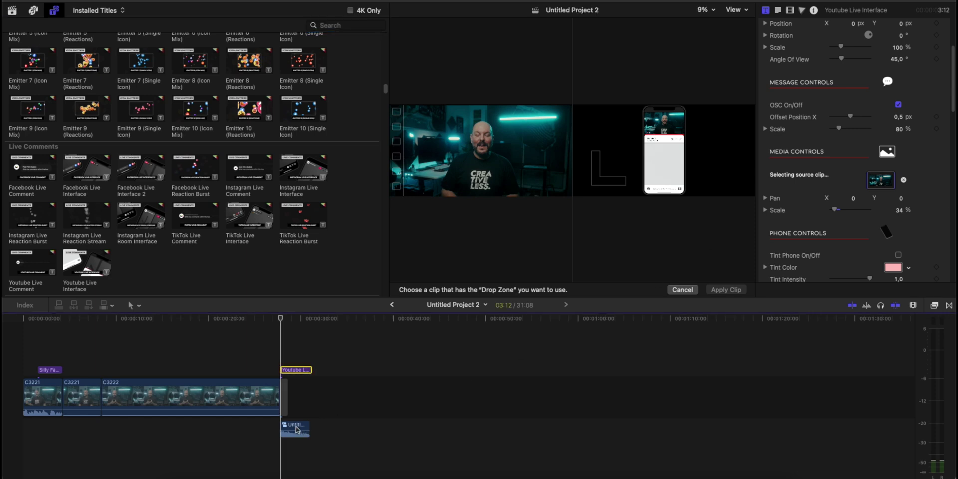
pyautogui.press('space')
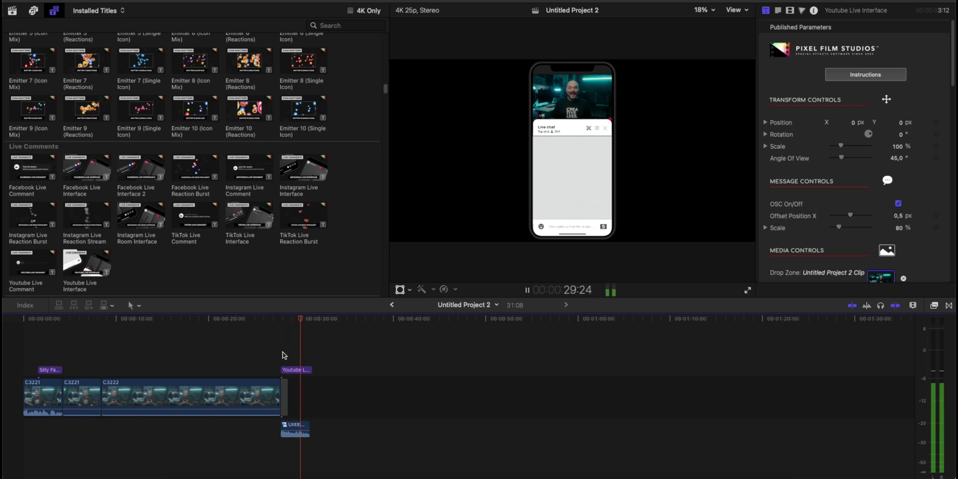
pyautogui.press('space')
# Step: Preview Youtube Live Comment, then scroll past Lower Thirds and Messages to Messages (Trackable)
pyautogui.click(31, 270)
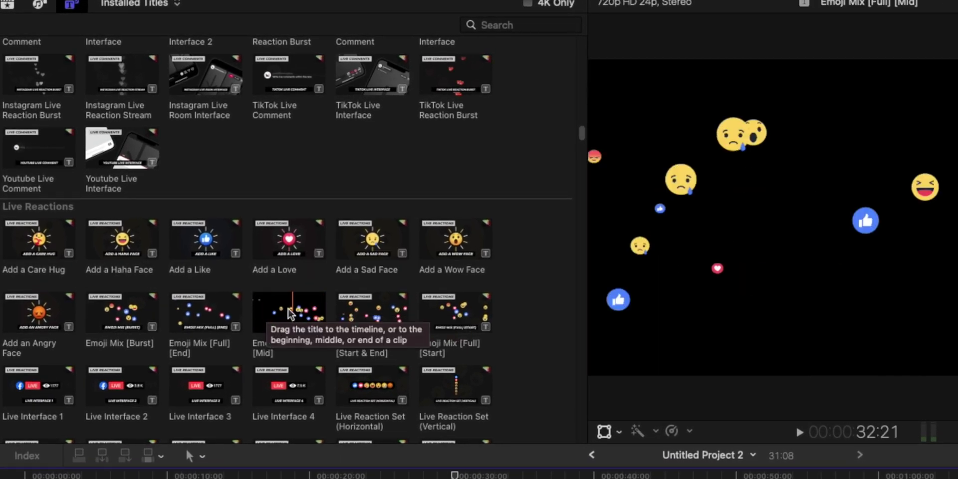
pyautogui.scroll(-1, 263, 320)
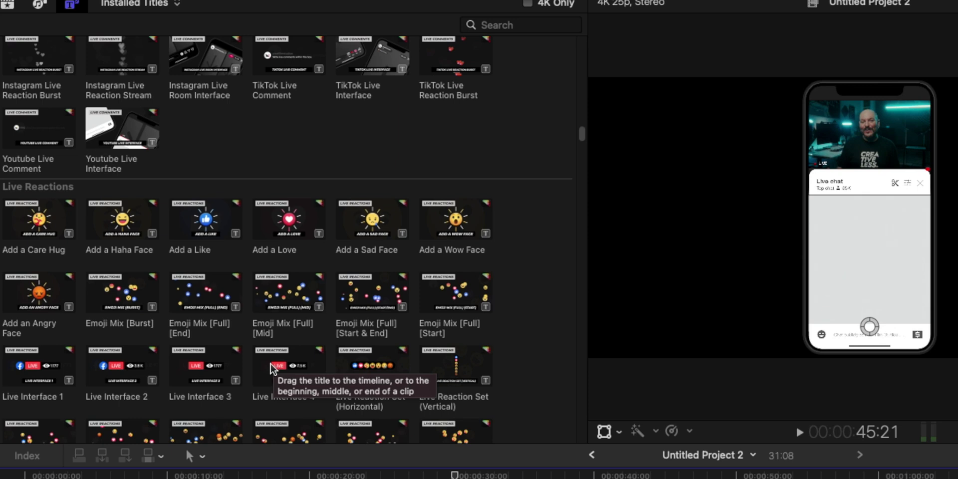
pyautogui.scroll(-5, 294, 372)
pyautogui.scroll(-4, 298, 372)
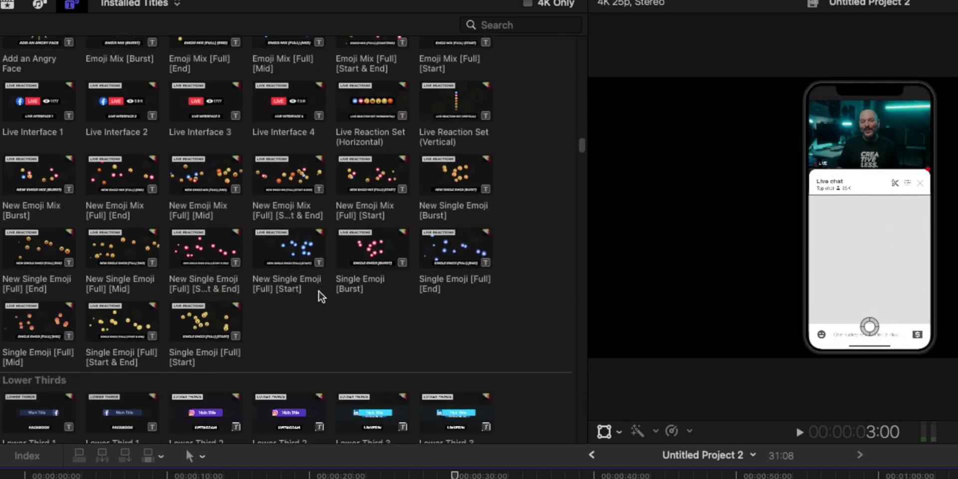
pyautogui.scroll(-4, 315, 290)
pyautogui.scroll(-20, 289, 280)
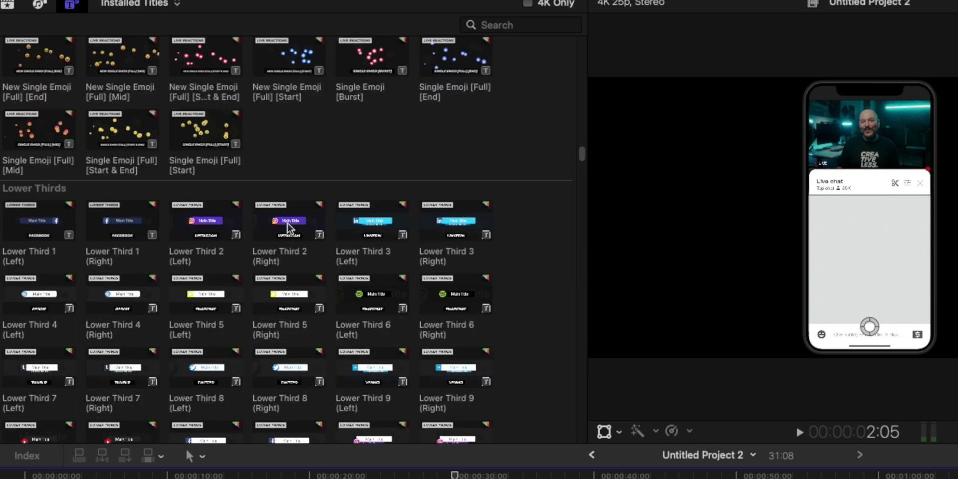
pyautogui.scroll(-15, 291, 243)
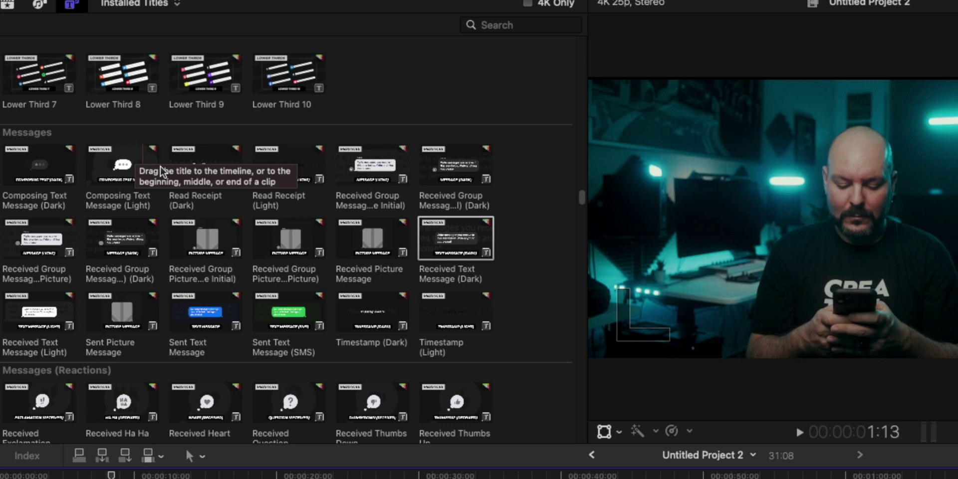
pyautogui.scroll(-3, 167, 188)
pyautogui.scroll(-1, 90, 306)
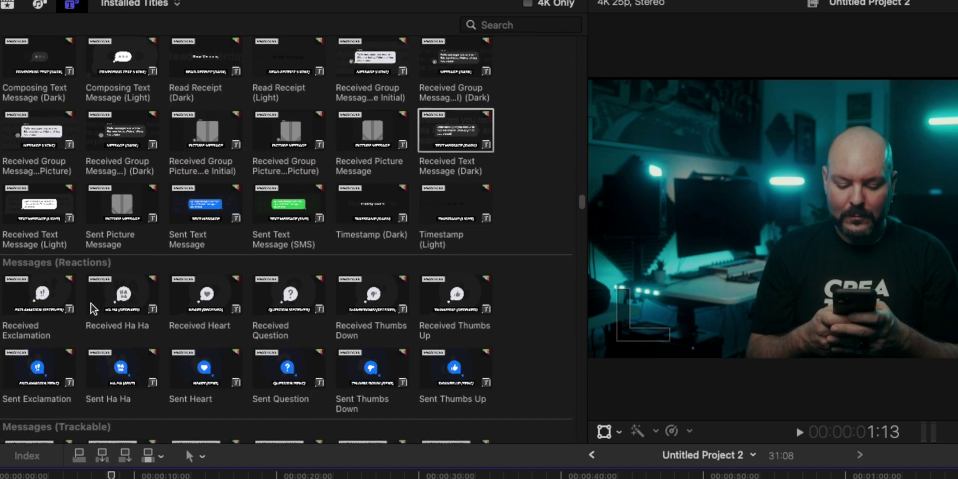
pyautogui.scroll(-2, 227, 283)
pyautogui.scroll(-3, 310, 291)
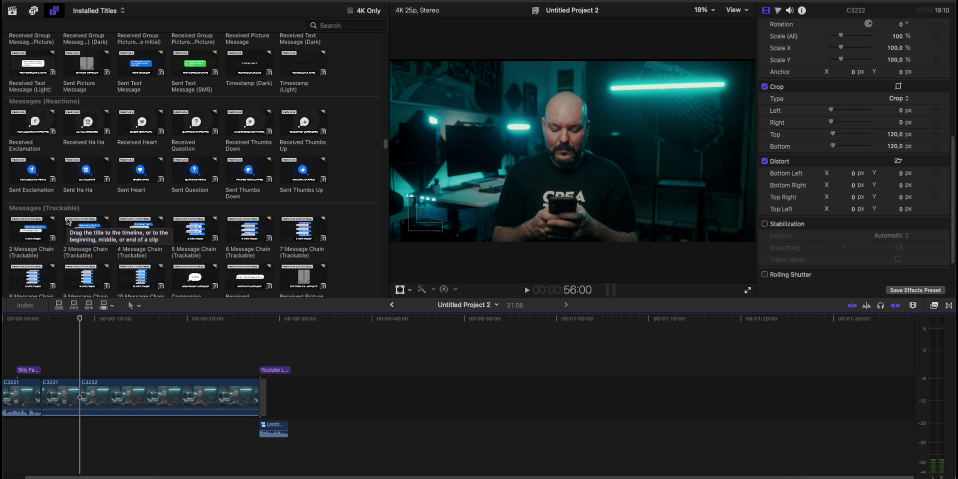
# Step: Connect the 4 Message Chain (Trackable) title at the playhead and select it
pyautogui.scroll(-1, 134, 199)
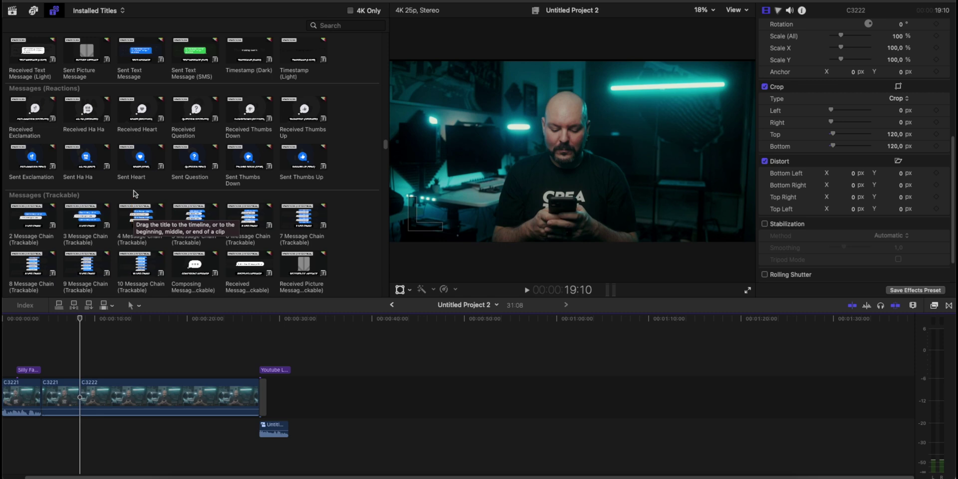
pyautogui.click(147, 220)
pyautogui.press('q')
pyautogui.click(283, 358)
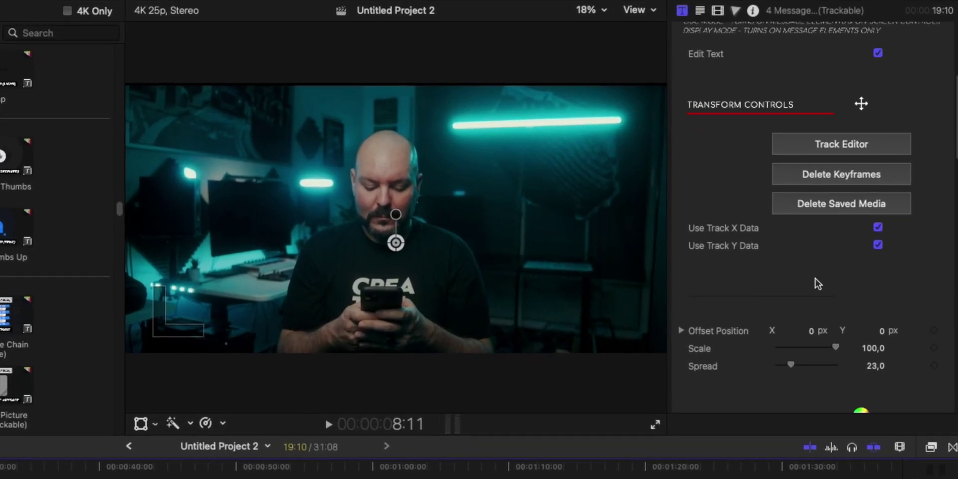
pyautogui.scroll(-12, 817, 283)
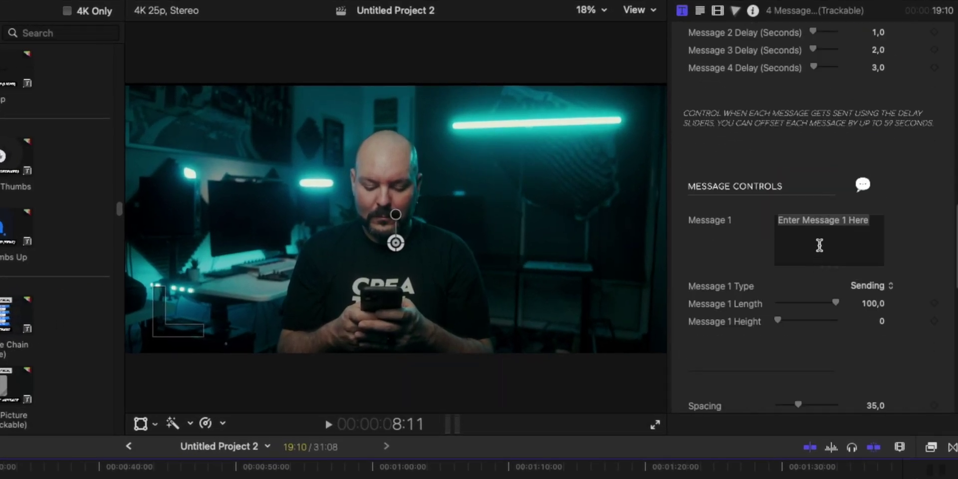
# Step: Fill the messages with 'Hey', 'Oh no, is that good?', 'Yeah' and 'Great I'm check'
pyautogui.click(819, 243)
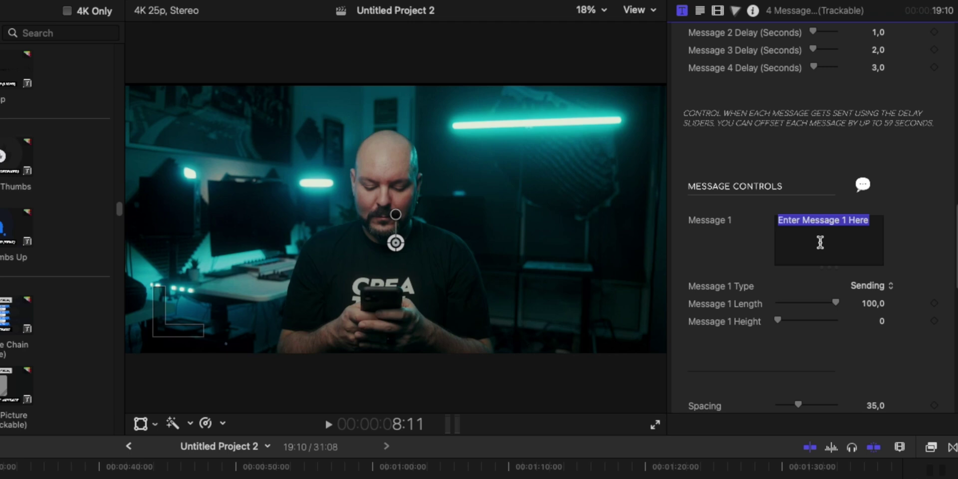
pyautogui.write('Hey, have you checked')
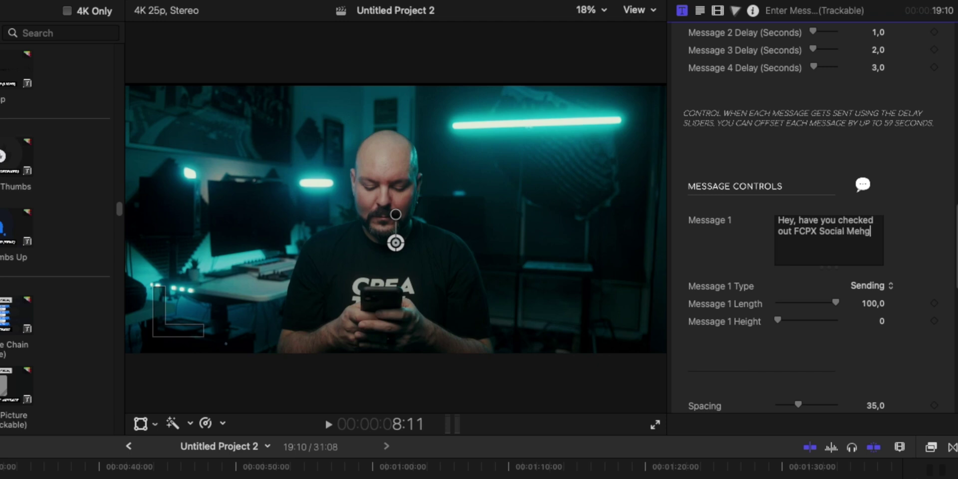
pyautogui.scroll(-6, 840, 169)
pyautogui.click(833, 136)
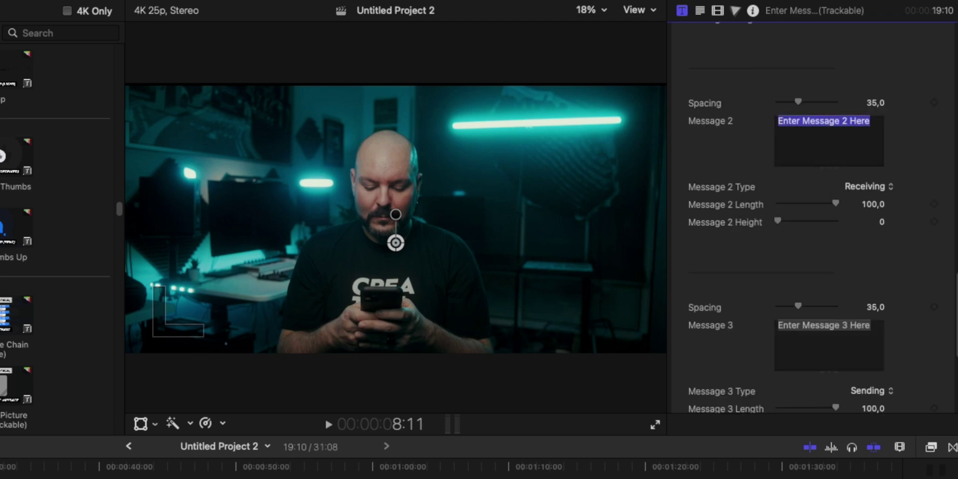
pyautogui.write('Oh no, i')
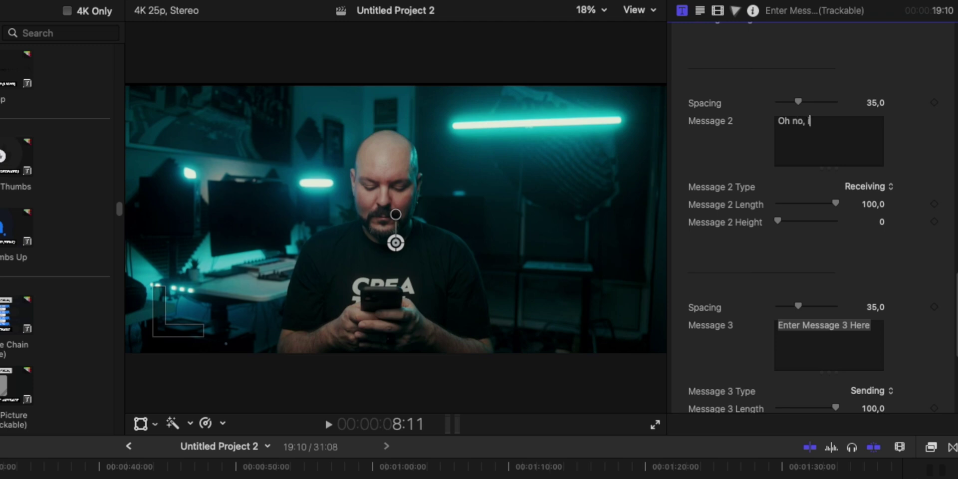
pyautogui.write('s that good?')
pyautogui.press('Tab')
pyautogui.write('Yeah')
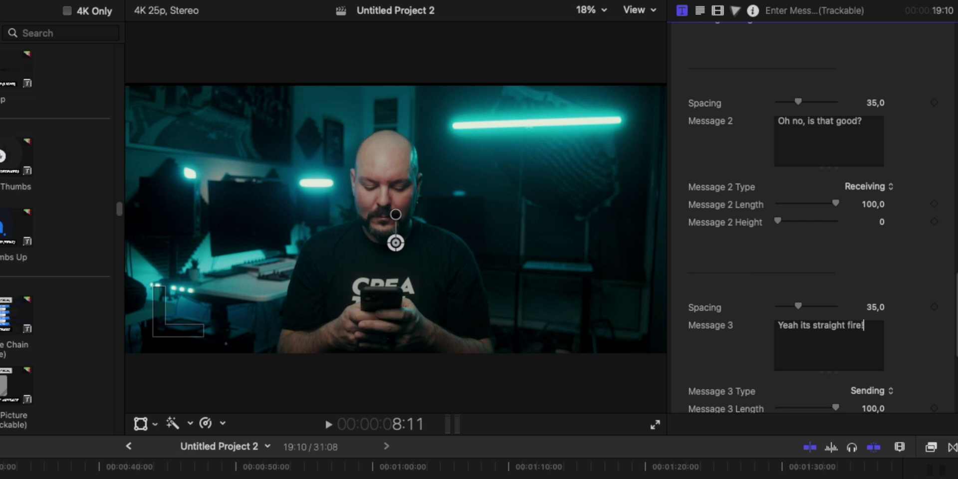
pyautogui.press('Tab')
pyautogui.write("Great I'm check")
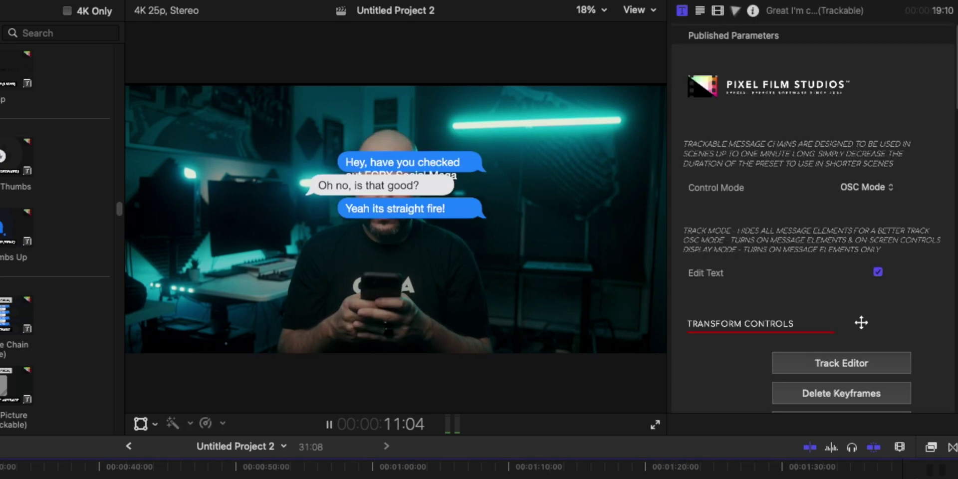
# Step: Stop playback once the fourth bubble appears, step back eight frames, and scroll further down
pyautogui.press('space')
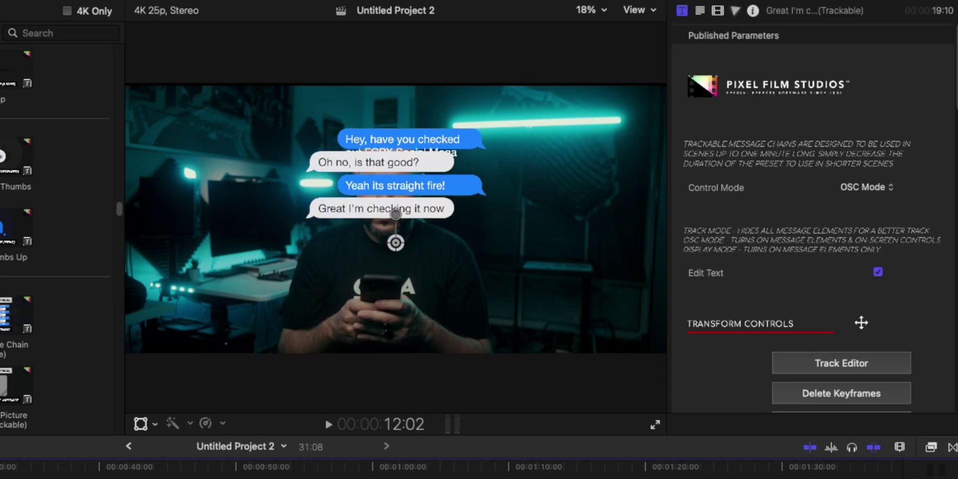
pyautogui.press('Left')
pyautogui.press('Left')
pyautogui.press('Left')
pyautogui.press('Left')
pyautogui.press('Left')
pyautogui.press('Left')
pyautogui.press('Left')
pyautogui.press('Left')
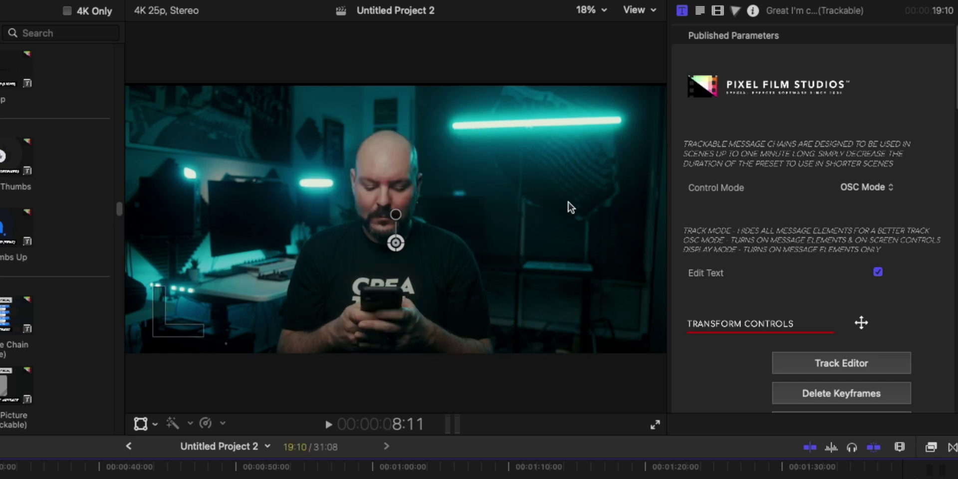
pyautogui.scroll(-3, 774, 251)
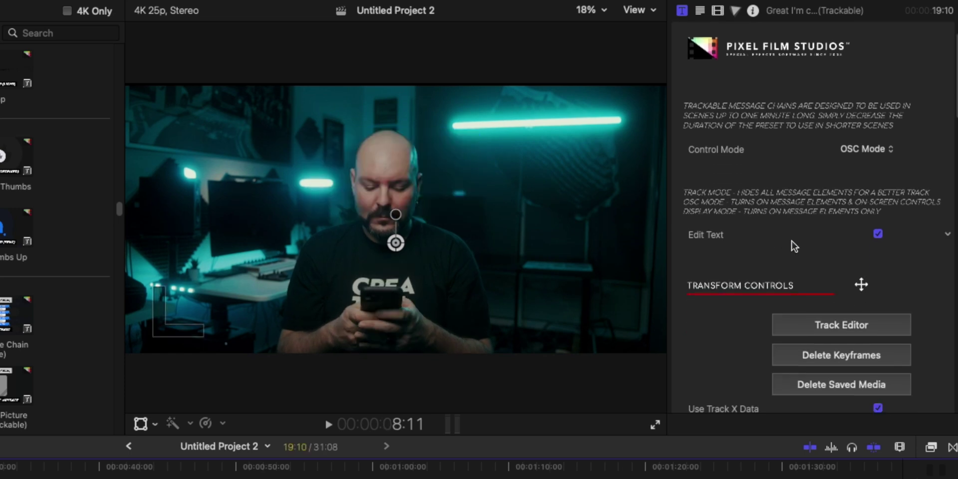
pyautogui.scroll(-1, 794, 246)
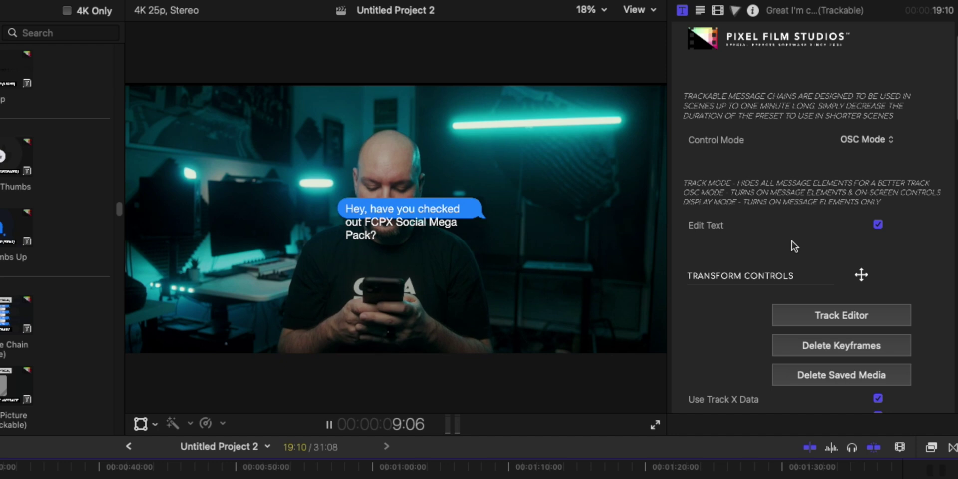
pyautogui.scroll(-12, 823, 252)
pyautogui.scroll(-7, 778, 255)
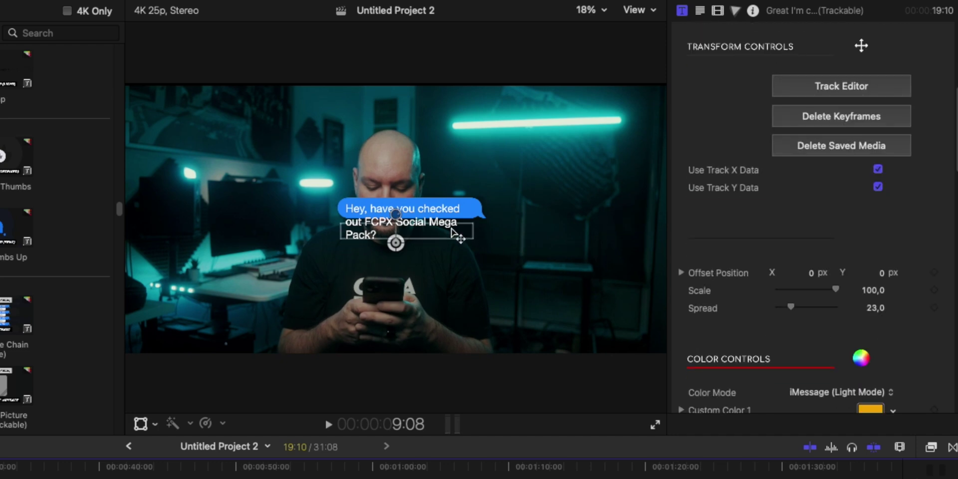
pyautogui.scroll(-15, 780, 246)
pyautogui.scroll(-14, 781, 245)
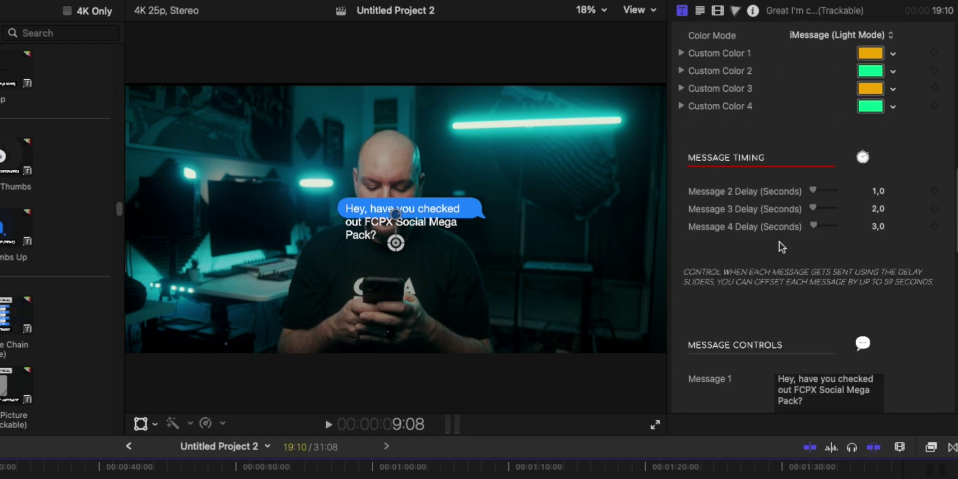
pyautogui.scroll(-6, 780, 245)
pyautogui.scroll(-1, 779, 241)
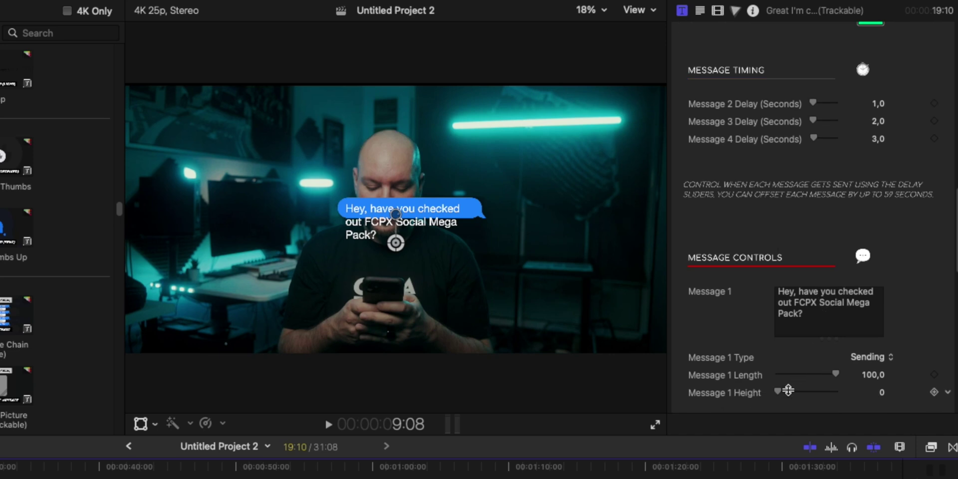
# Step: Raise the first bubble to 18,71 and set Message 2, 3 and 4 delays to 3, 5 and 8 seconds
pyautogui.moveTo(777, 393); pyautogui.dragTo(789, 393)
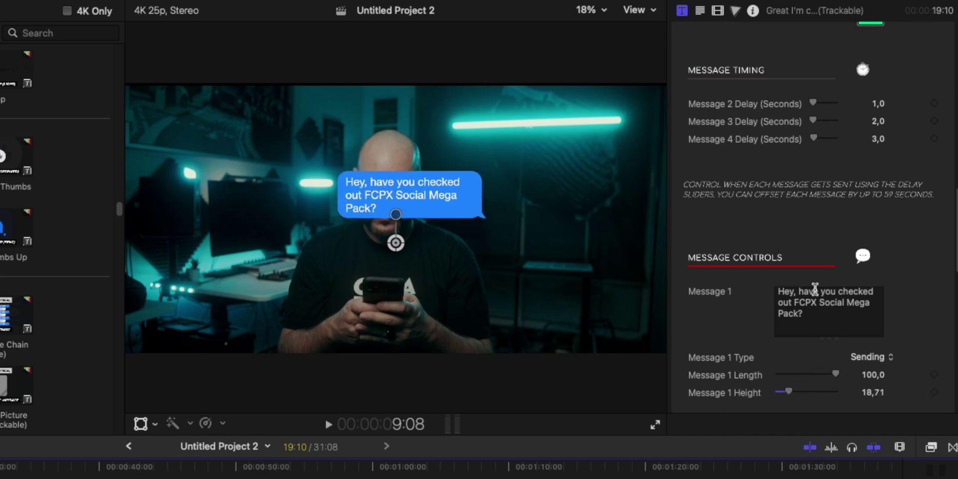
pyautogui.scroll(5, 815, 205)
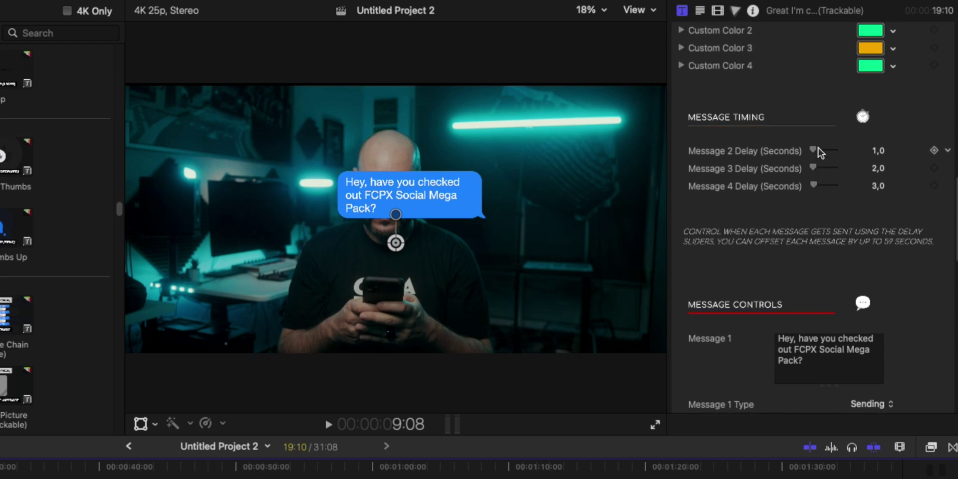
pyautogui.click(878, 151)
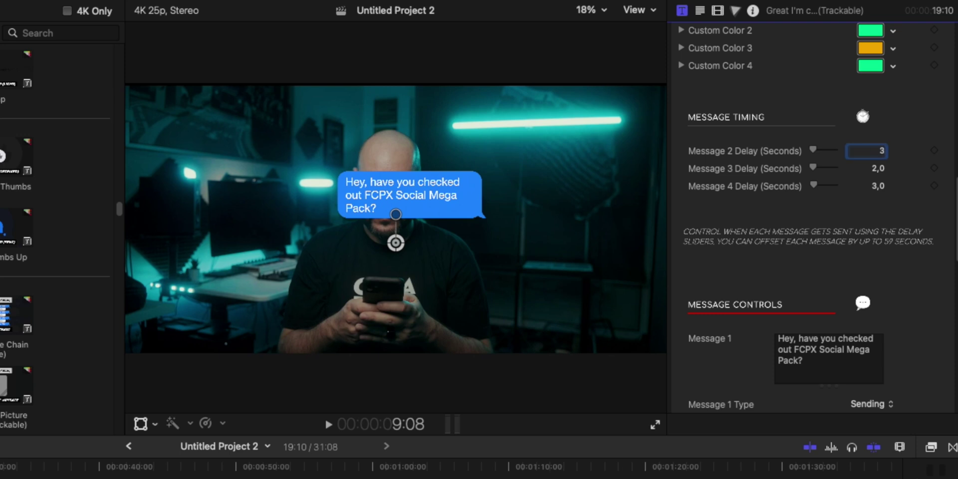
pyautogui.write('3')
pyautogui.press('Return')
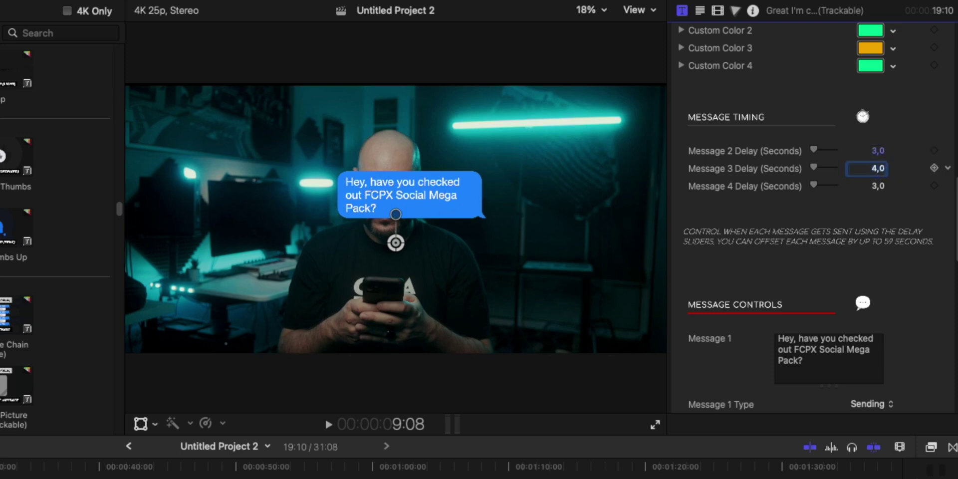
pyautogui.click(876, 188)
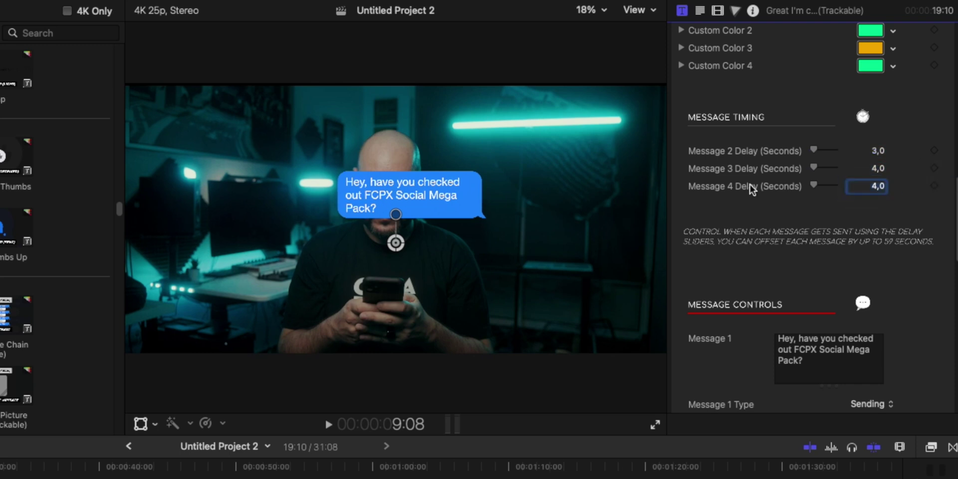
pyautogui.press('space')
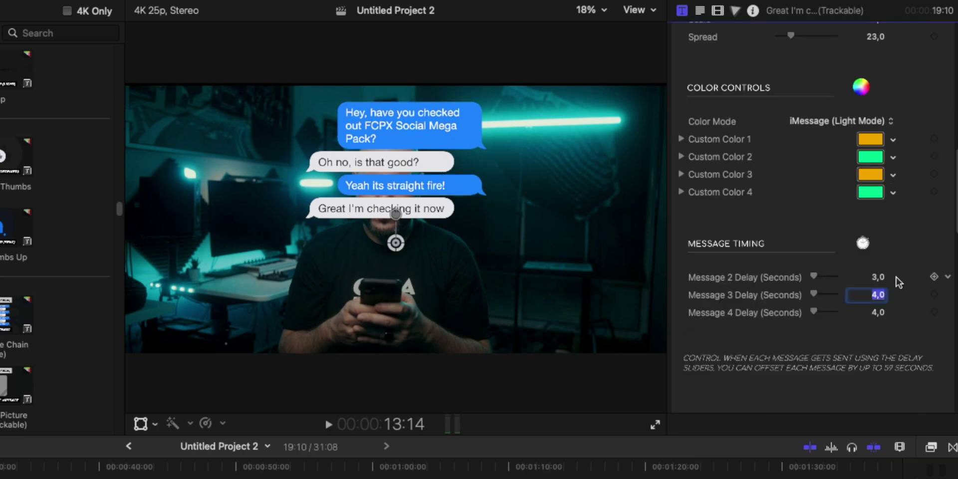
pyautogui.press('Tab')
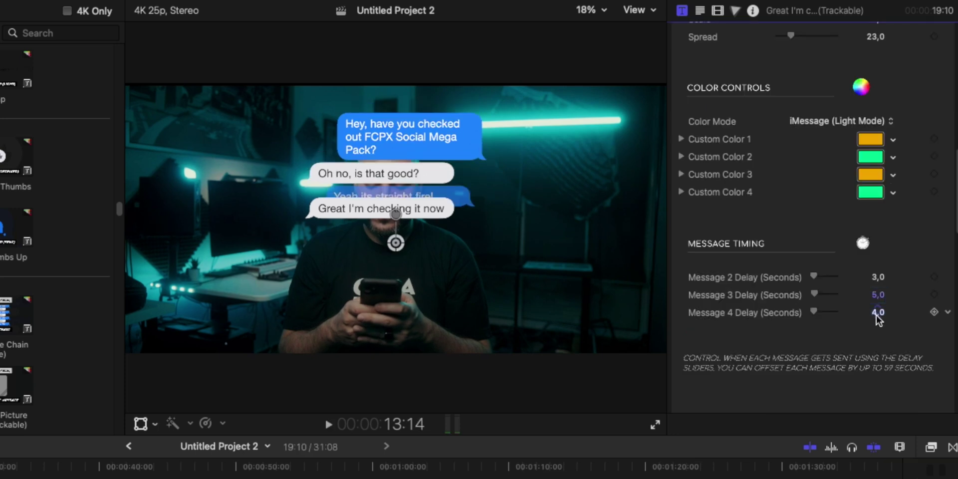
pyautogui.press('Return')
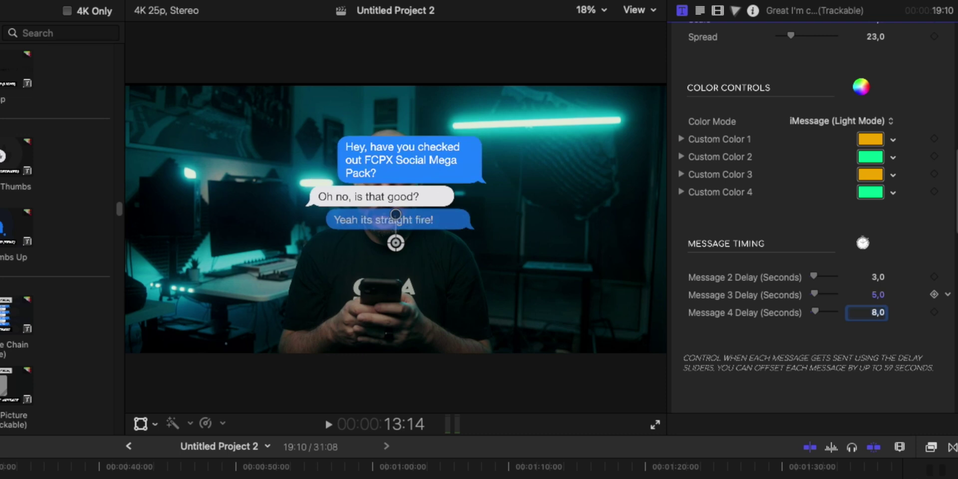
pyautogui.click(408, 260)
# Step: Move the message chain right of the presenter, nudge it down, and play to check timing
pyautogui.moveTo(398, 247); pyautogui.dragTo(554, 259)
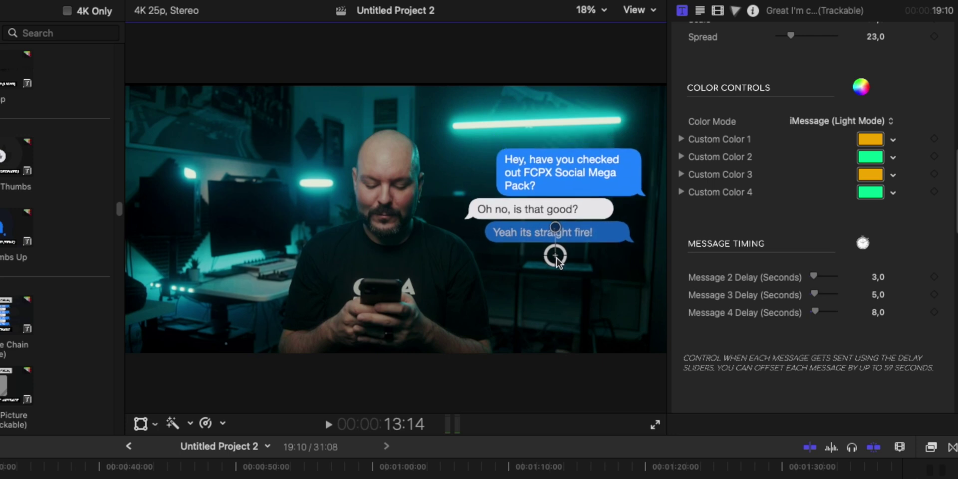
pyautogui.press('j')
pyautogui.press('j')
pyautogui.press('j')
pyautogui.press('space')
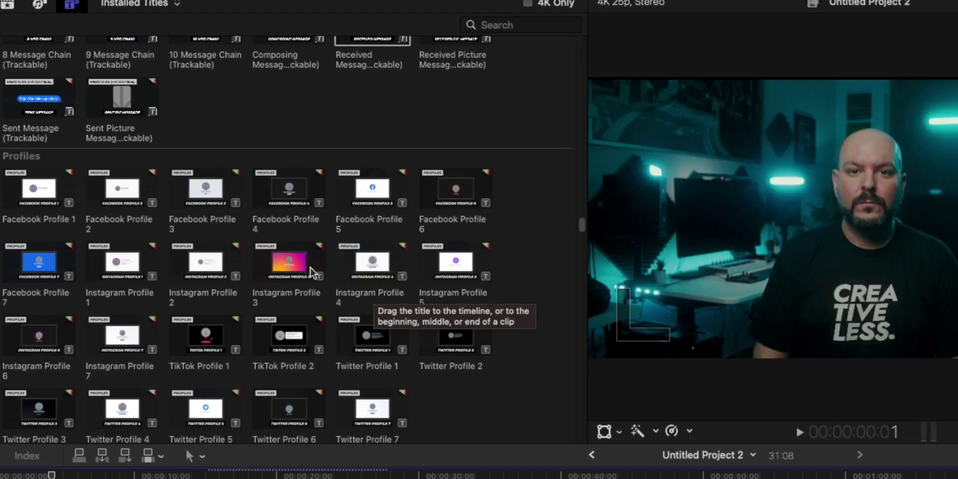
# Step: Scroll through the Social Media and Tags titles, previewing Instagram Post Style 2 and Tag 2
pyautogui.scroll(-1, 314, 272)
pyautogui.scroll(-3, 310, 272)
pyautogui.scroll(-6, 310, 271)
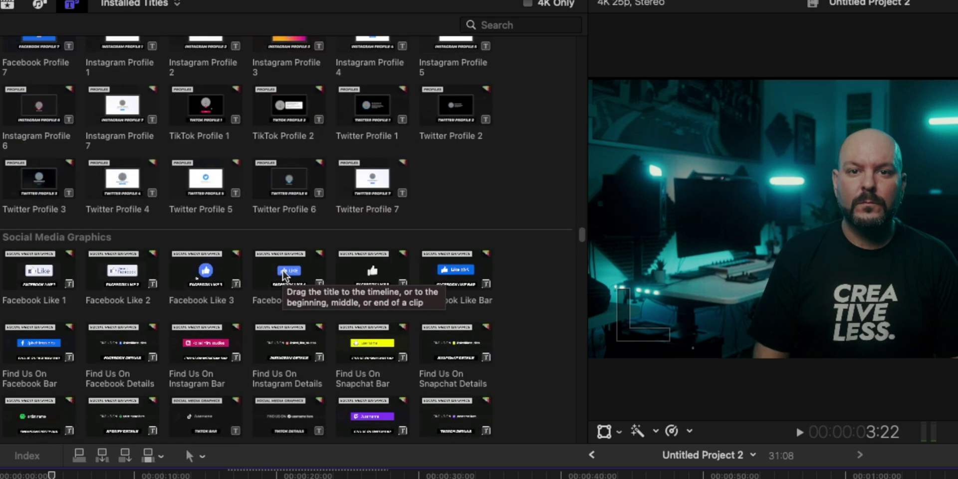
pyautogui.scroll(-5, 280, 273)
pyautogui.scroll(-7, 214, 384)
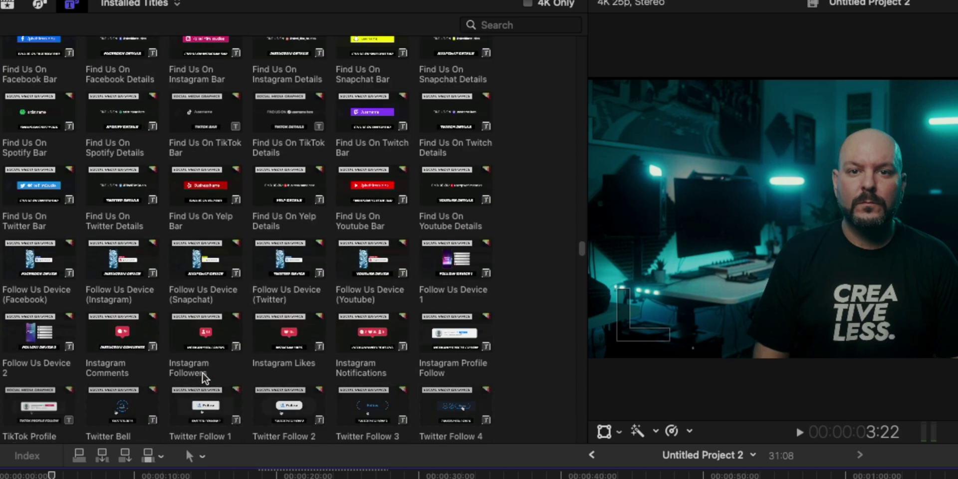
pyautogui.scroll(-3, 210, 362)
pyautogui.scroll(-6, 278, 312)
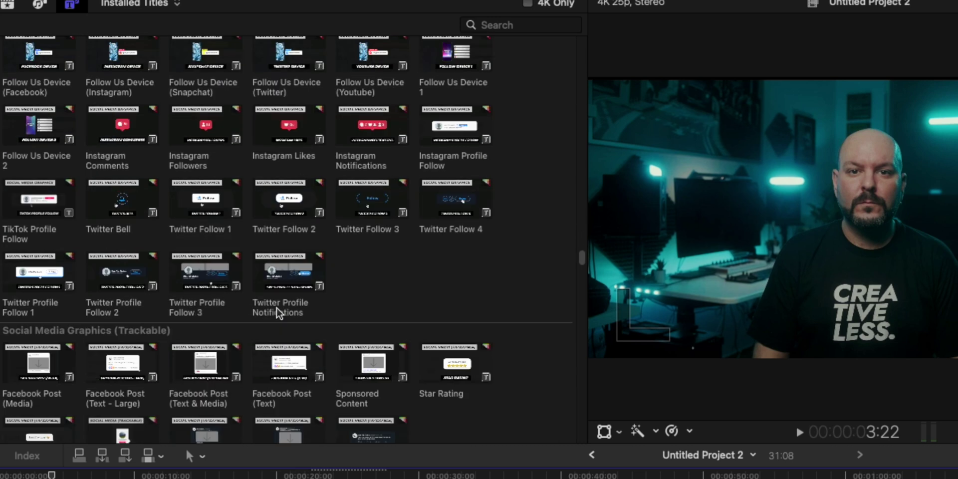
pyautogui.scroll(-3, 286, 344)
pyautogui.scroll(-16, 288, 348)
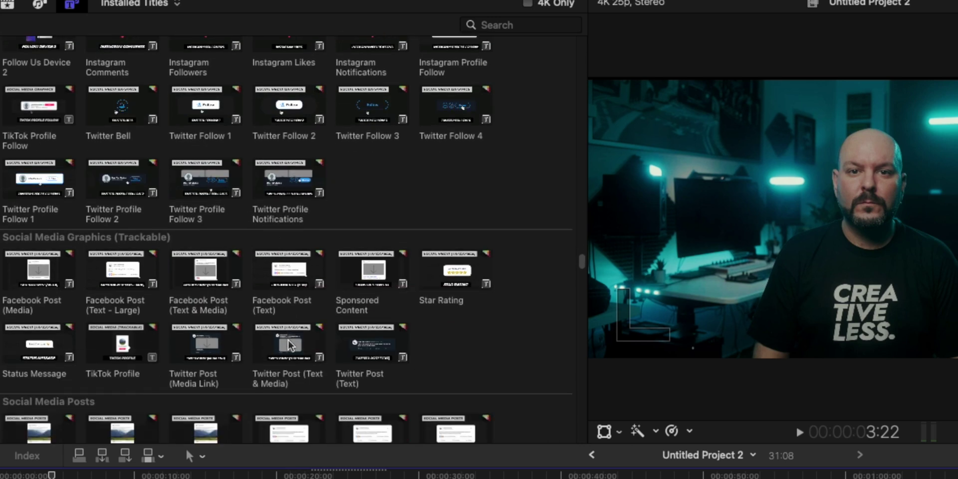
pyautogui.scroll(-8, 199, 267)
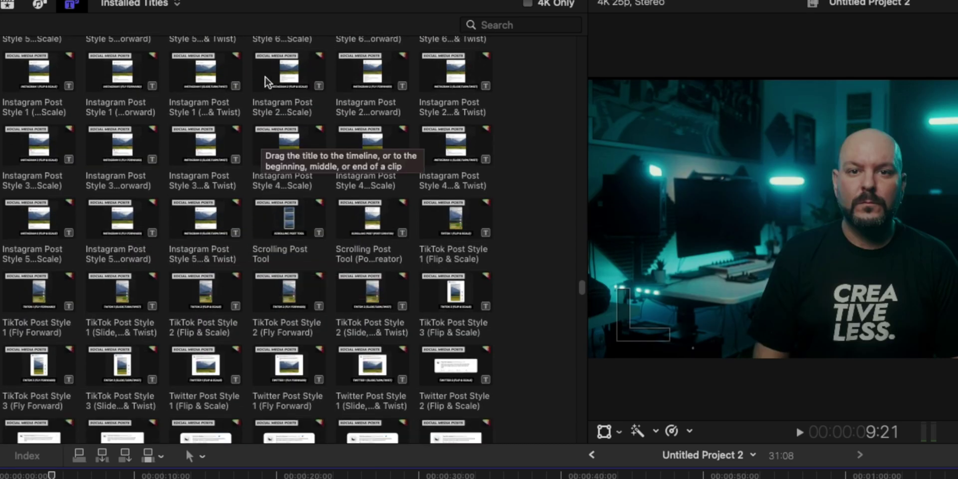
pyautogui.click(268, 73)
pyautogui.scroll(-7, 278, 73)
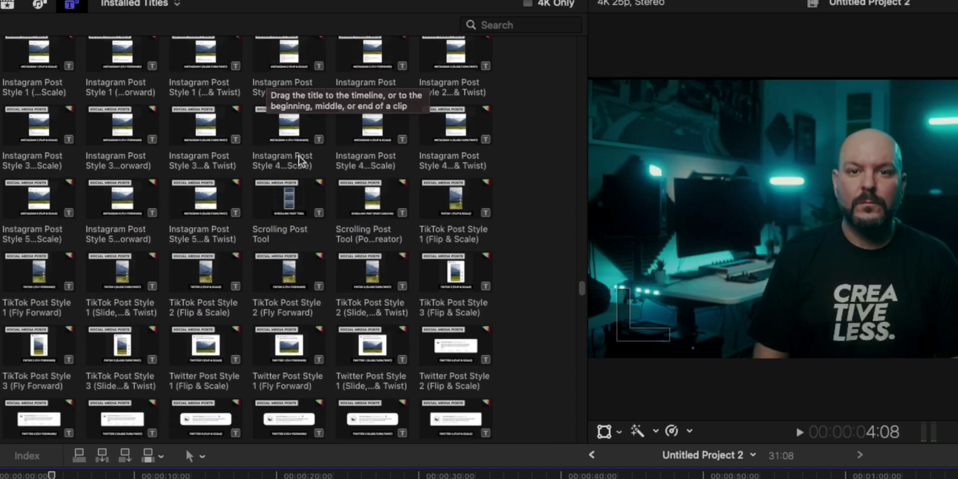
pyautogui.scroll(-14, 286, 257)
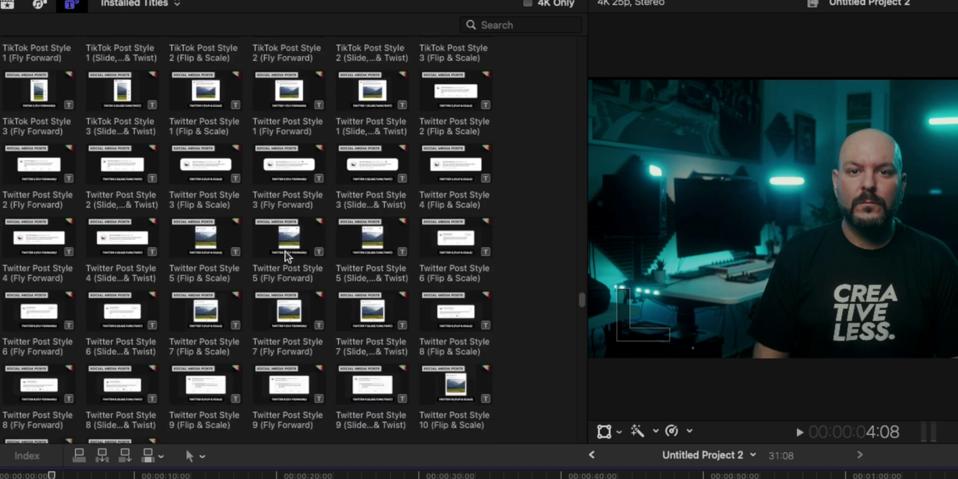
pyautogui.scroll(-1, 288, 256)
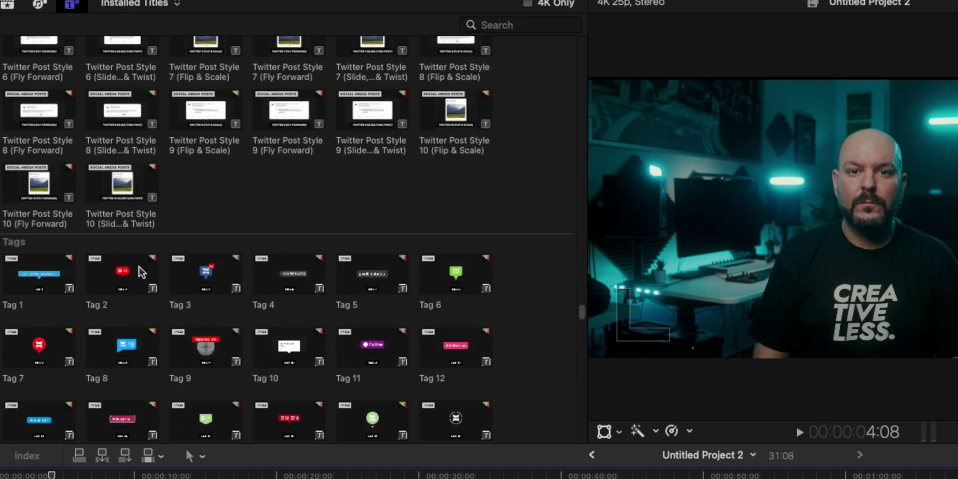
pyautogui.click(126, 278)
# Step: Scroll past the Video Creator Tools and hand-gesture titles down to Video End Screens
pyautogui.scroll(-12, 139, 278)
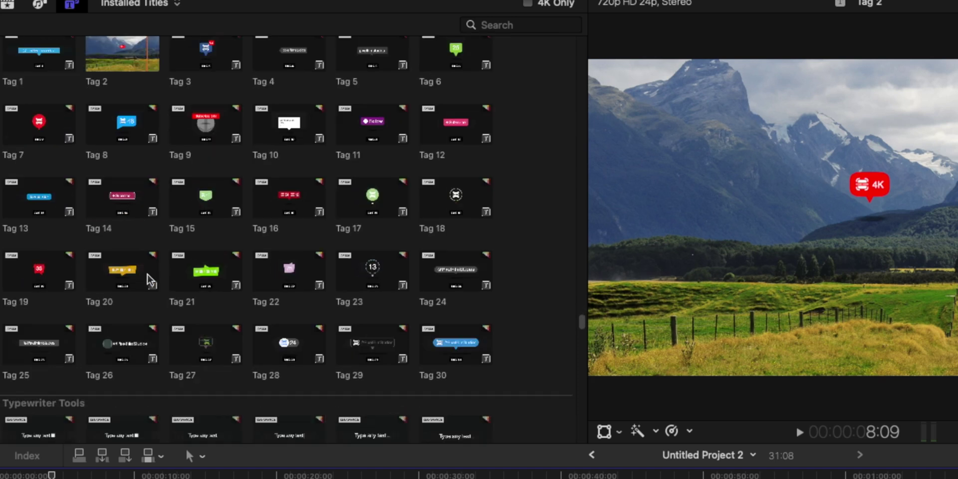
pyautogui.scroll(-4, 150, 278)
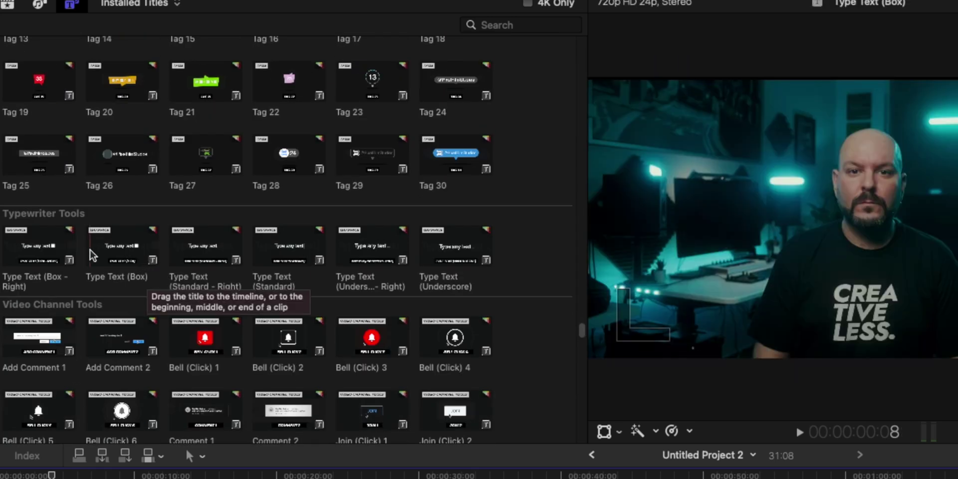
pyautogui.scroll(-4, 200, 249)
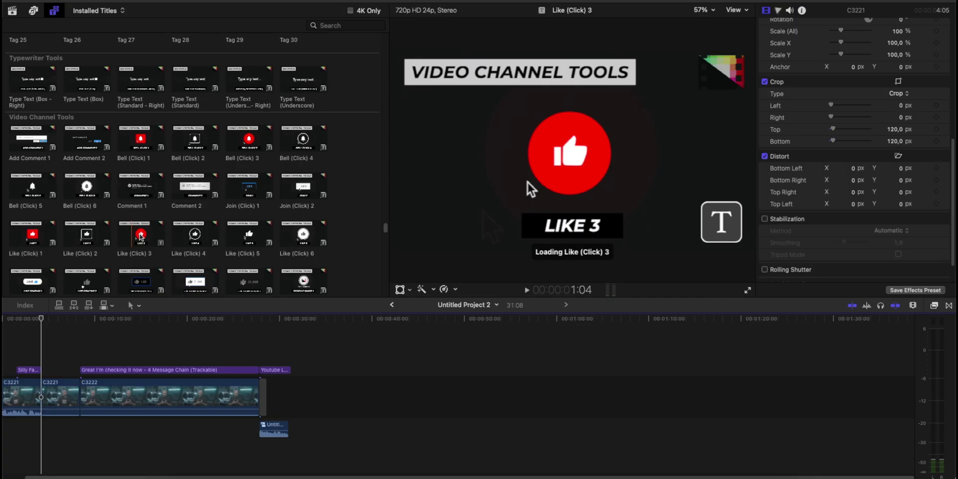
pyautogui.scroll(-3, 150, 249)
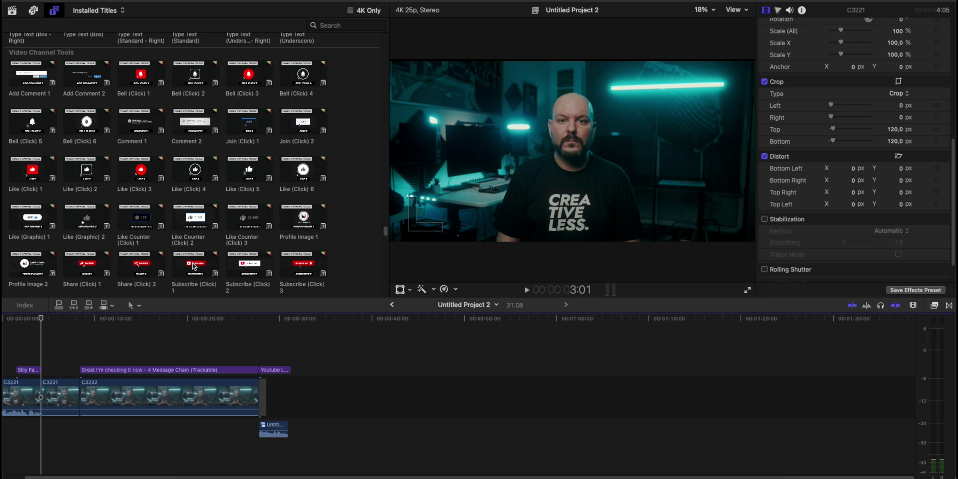
pyautogui.scroll(-3, 182, 267)
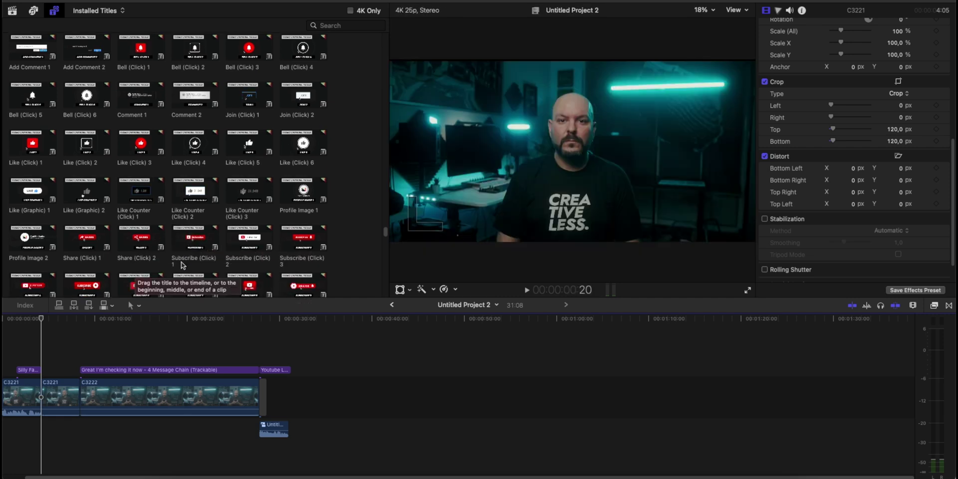
pyautogui.scroll(-5, 183, 266)
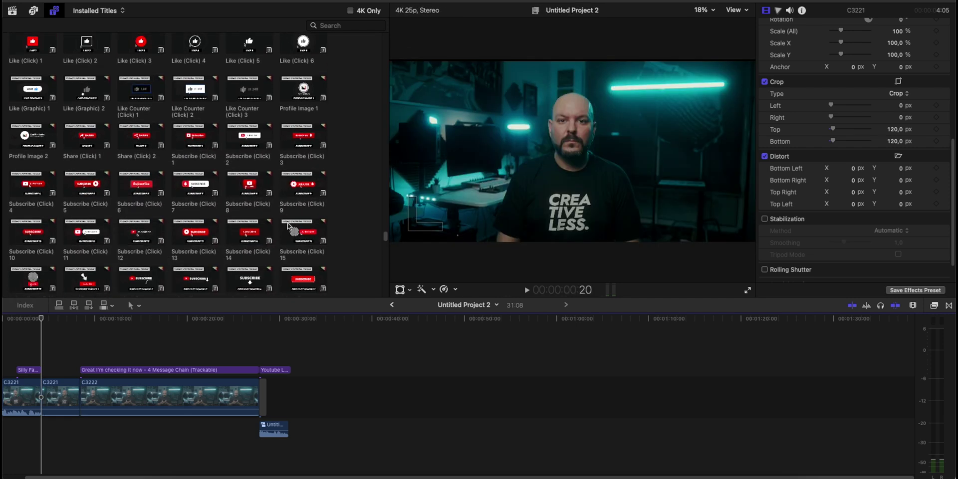
pyautogui.scroll(-10, 288, 226)
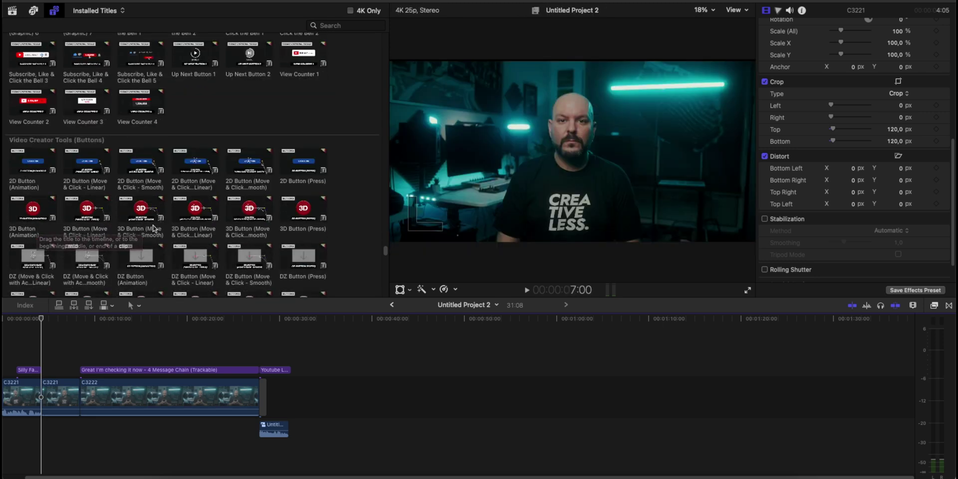
pyautogui.scroll(-6, 240, 200)
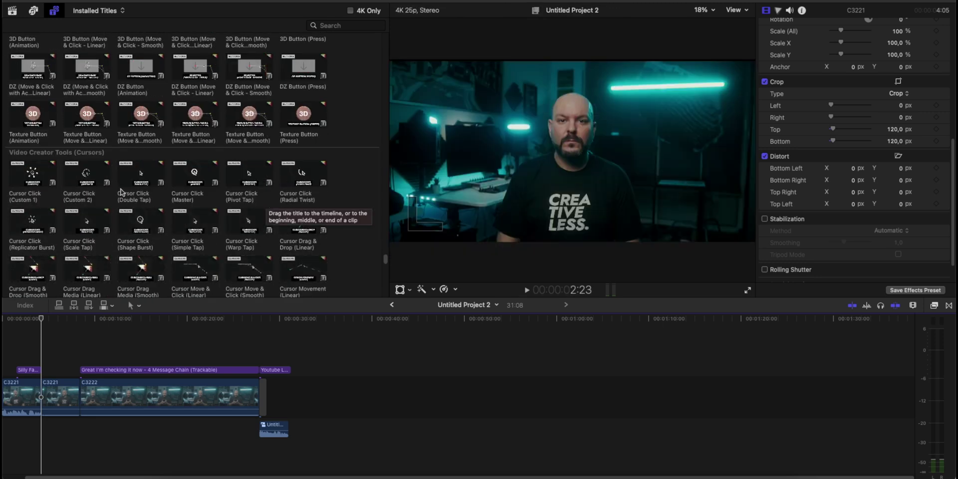
pyautogui.scroll(-9, 93, 184)
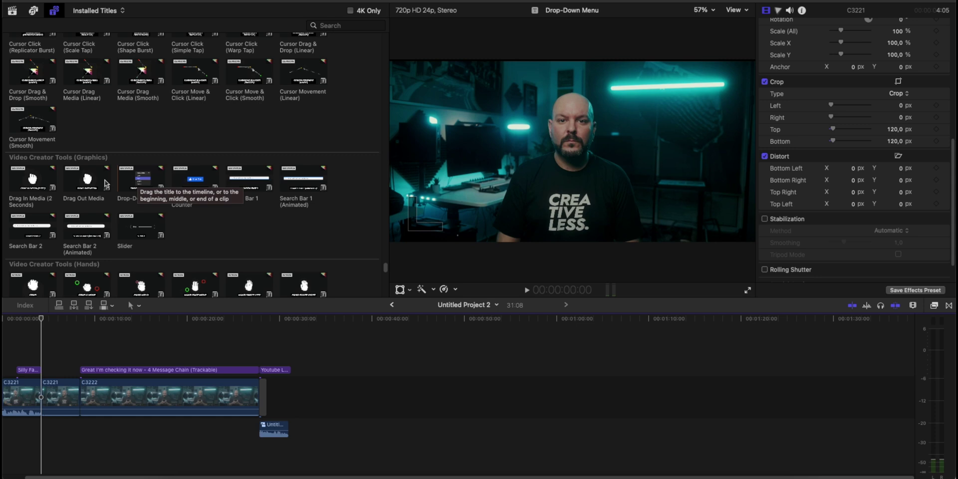
pyautogui.scroll(-18, 183, 215)
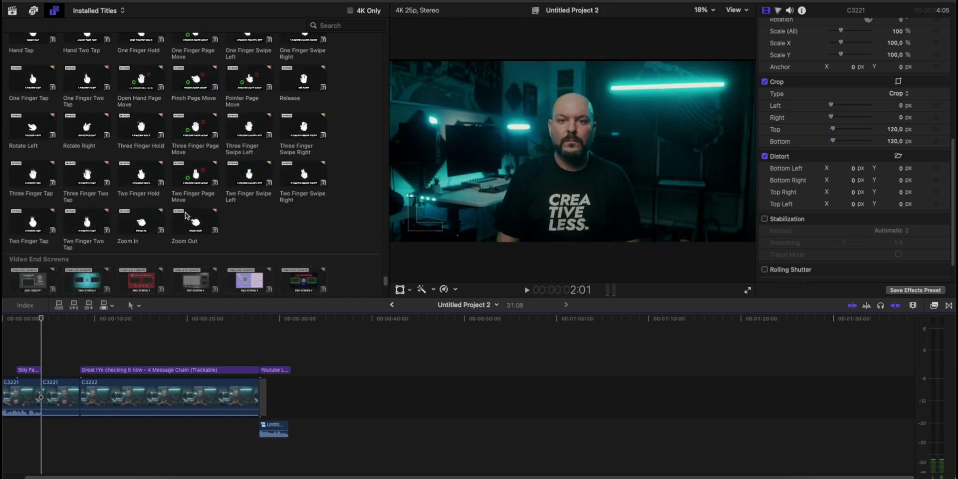
# Step: Drag End Screen 2 into the timeline right after the YouTube Live clip
pyautogui.scroll(-3, 86, 111)
pyautogui.click(86, 111)
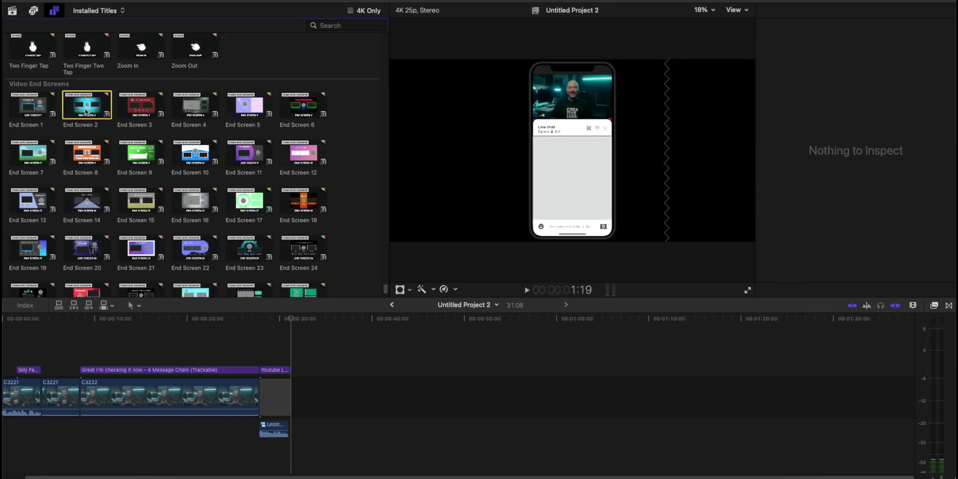
pyautogui.moveTo(86, 110); pyautogui.dragTo(299, 369)
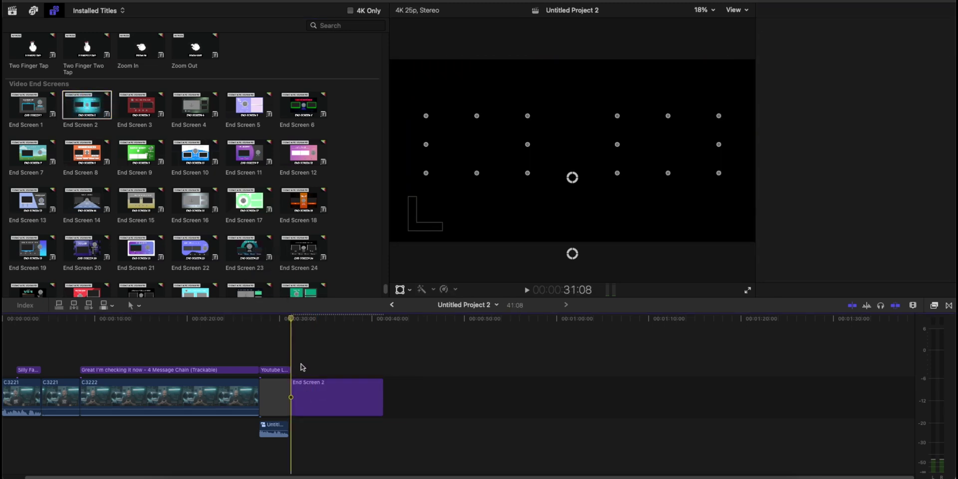